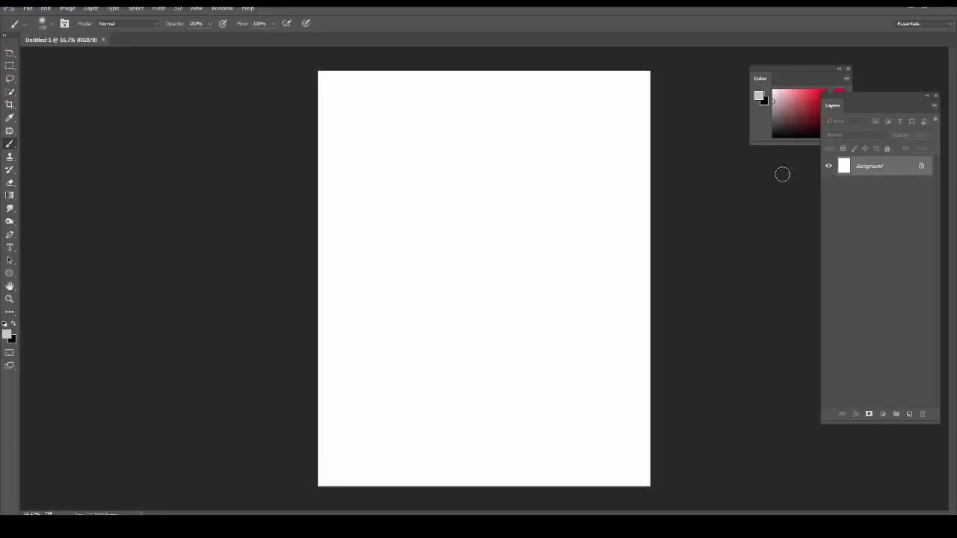
# Add an empty layer above the Background and darken the Background to a light grey with Hue/Saturation
pyautogui.click(909, 415)
pyautogui.click(860, 185)
pyautogui.hotkey('ctrl', 'u')
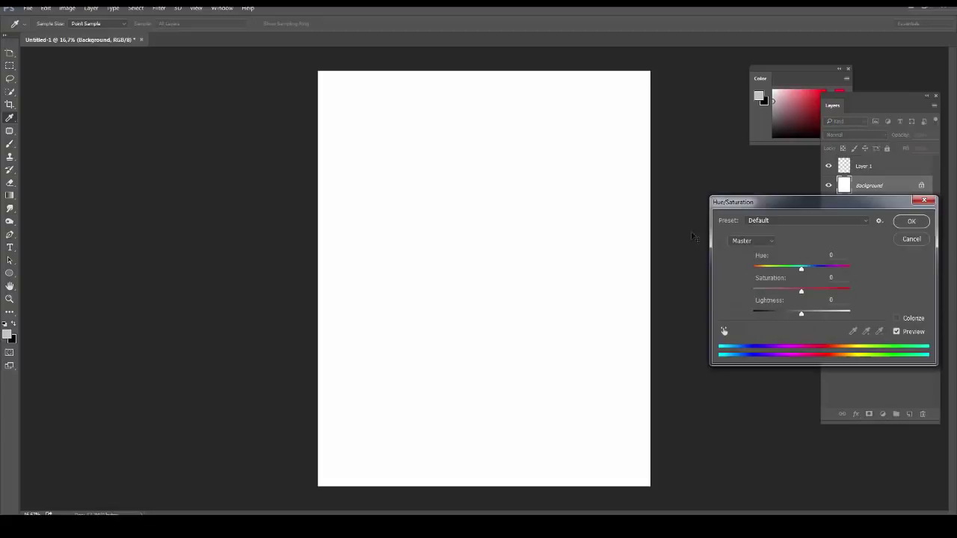
pyautogui.moveTo(802, 314); pyautogui.dragTo(794, 314)
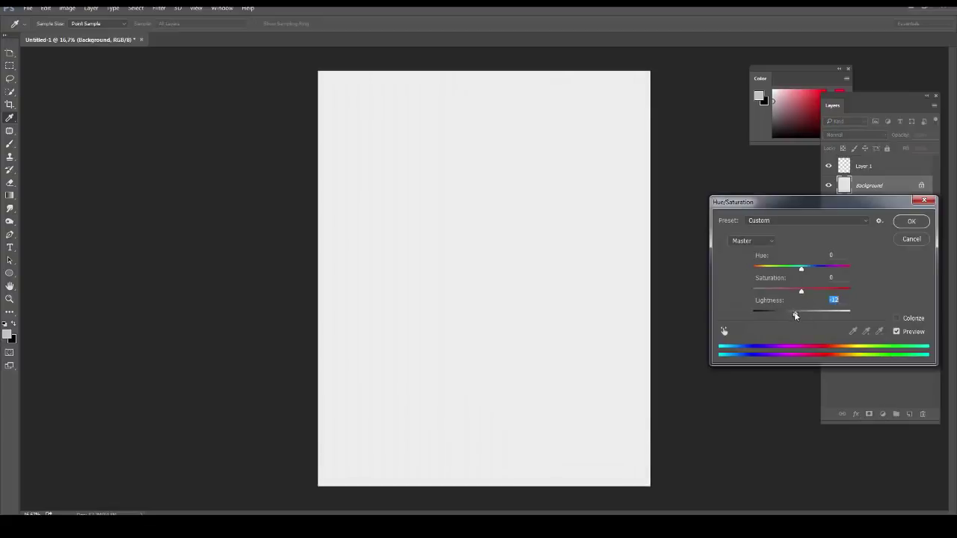
pyautogui.click(910, 222)
# Activate Layer 1 and choose a hard round brush for painting
pyautogui.click(842, 171)
pyautogui.press('b')
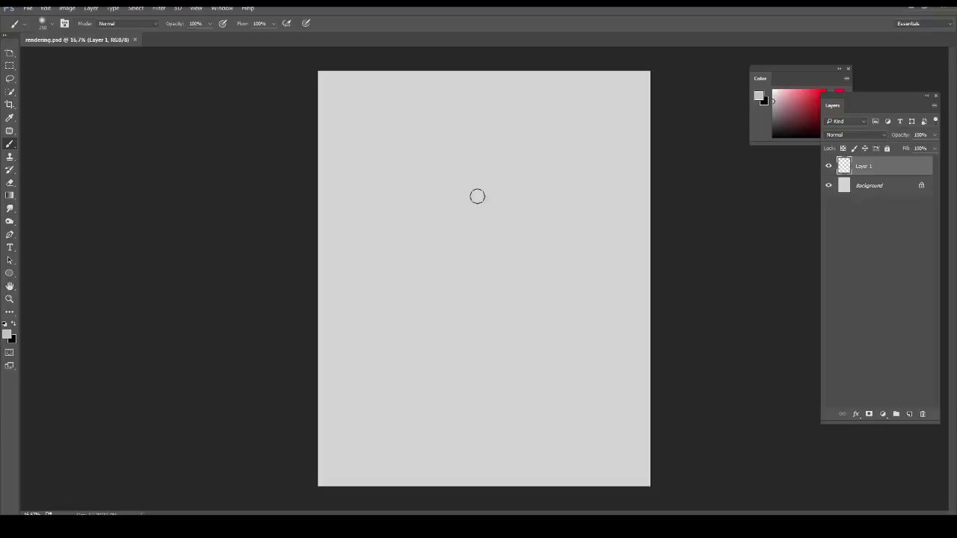
pyautogui.press('j')
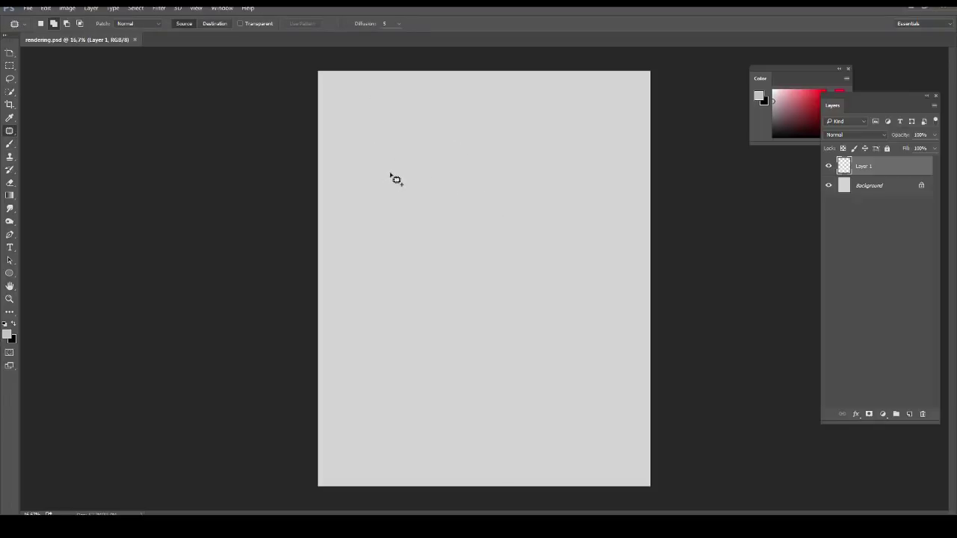
pyautogui.press('b')
pyautogui.rightClick(385, 152)
pyautogui.click(423, 141)
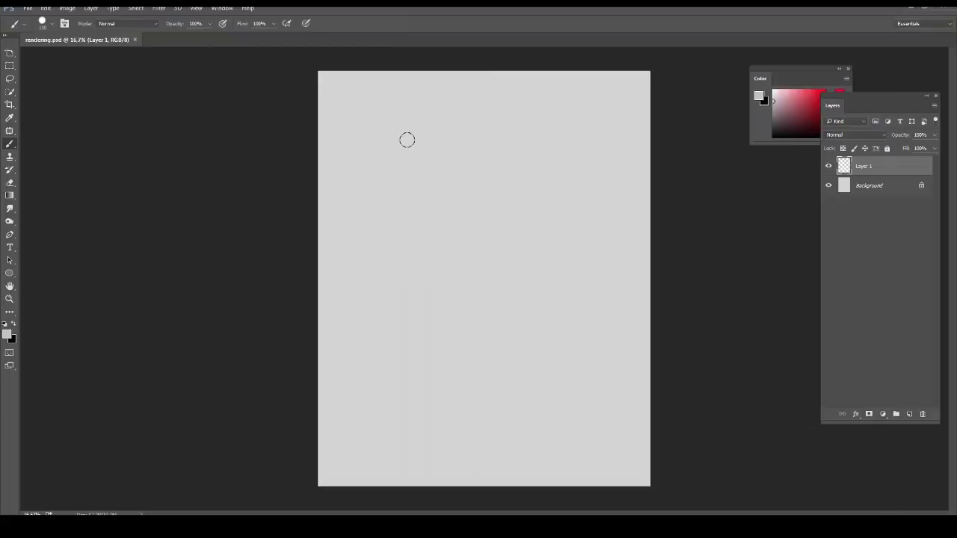
# Pick a muted greyish-beige skin tone and paint a tall oval swatch in the upper-left area of the canvas
pyautogui.moveTo(768, 70); pyautogui.dragTo(718, 71)
pyautogui.click(734, 101)
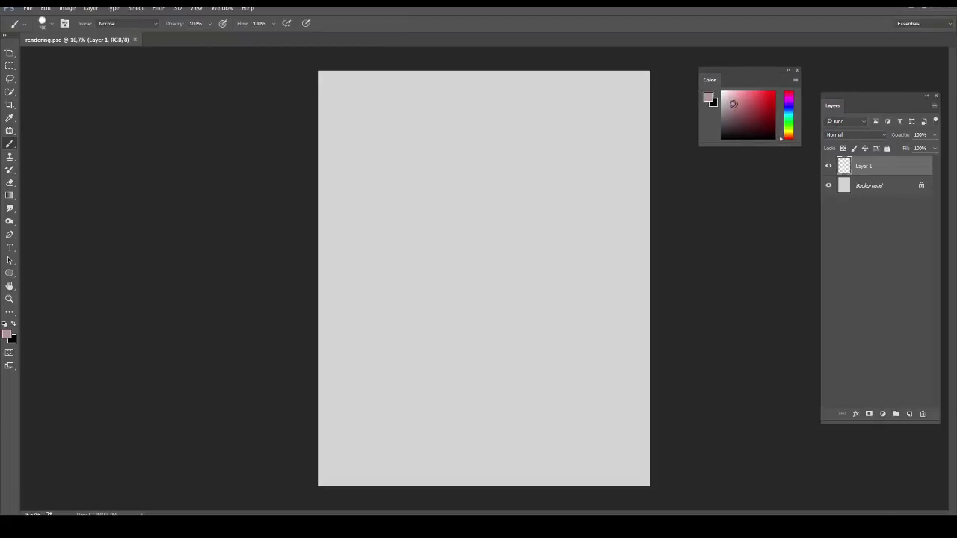
pyautogui.moveTo(790, 134); pyautogui.dragTo(789, 138)
pyautogui.moveTo(381, 109)
pyautogui.mouseDown()
pyautogui.moveTo(364, 166)
pyautogui.moveTo(391, 173)
pyautogui.mouseUp()
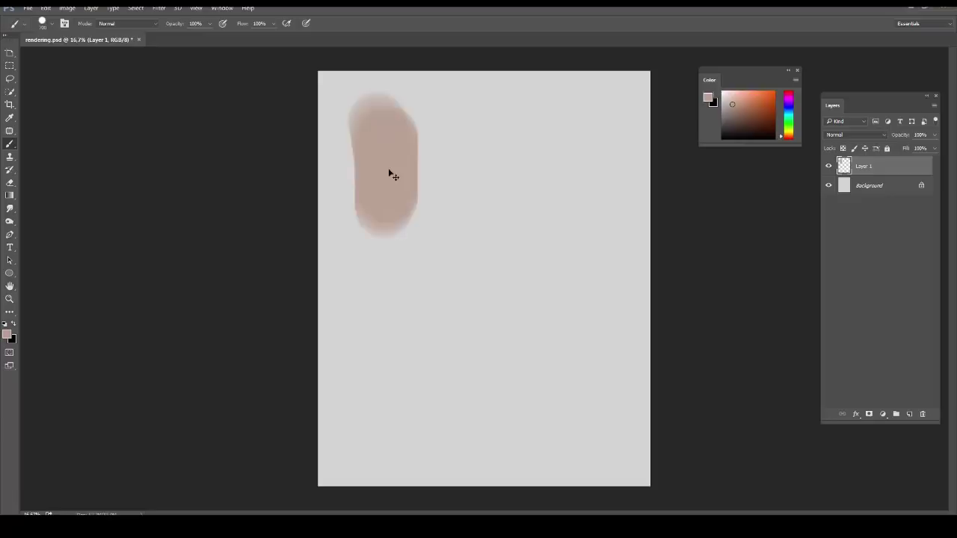
pyautogui.hotkey('ctrl', 'z')
pyautogui.moveTo(359, 130)
pyautogui.mouseDown()
pyautogui.moveTo(345, 120)
pyautogui.moveTo(348, 184)
pyautogui.moveTo(359, 142)
pyautogui.moveTo(356, 182)
pyautogui.moveTo(389, 239)
pyautogui.mouseUp()
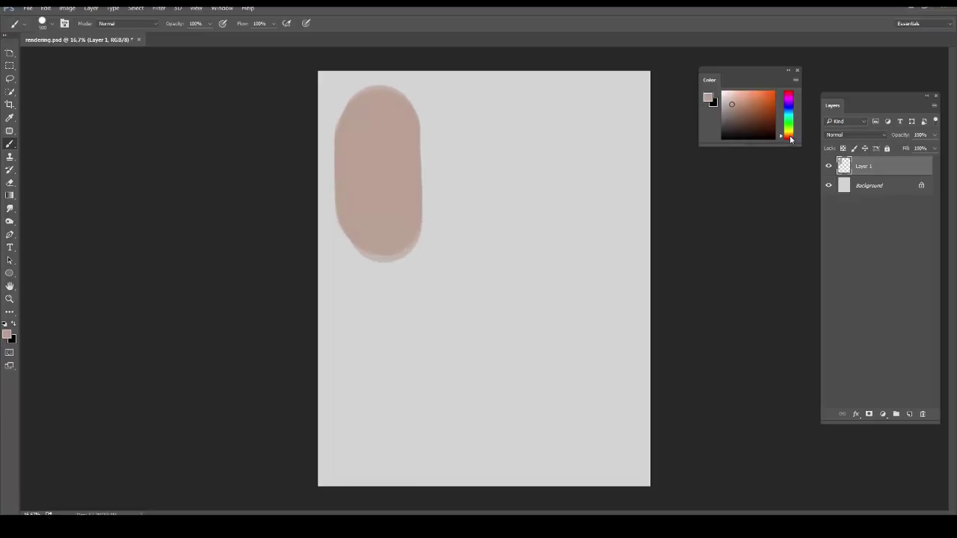
# Pick a more saturated reddish-brown and paint a second tall oval swatch overlapping the right edge of the first
pyautogui.click(791, 137)
pyautogui.click(736, 101)
pyautogui.moveTo(435, 135)
pyautogui.mouseDown()
pyautogui.moveTo(443, 198)
pyautogui.moveTo(428, 196)
pyautogui.mouseUp()
pyautogui.hotkey('ctrl', 'z')
pyautogui.click(740, 105)
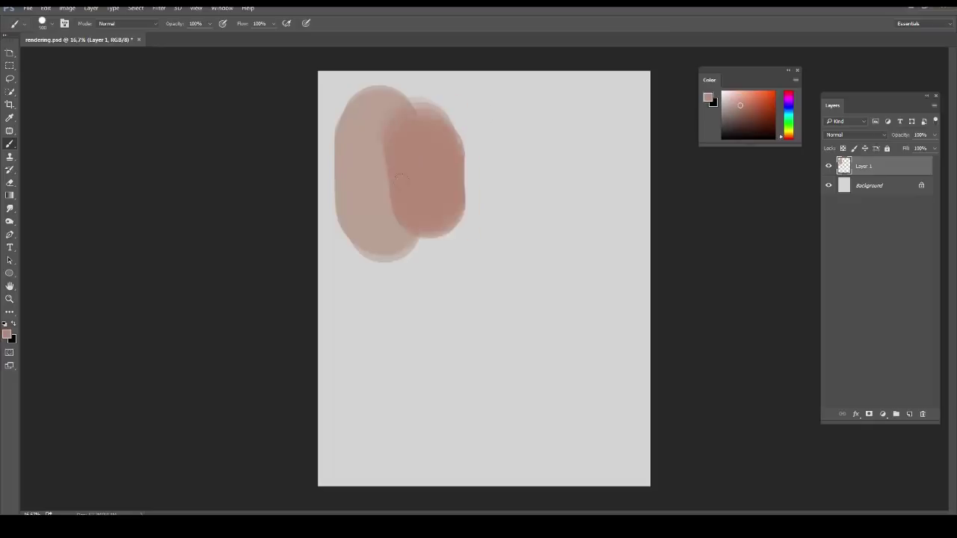
pyautogui.hotkey('ctrl', 'z')
pyautogui.moveTo(405, 103)
pyautogui.mouseDown()
pyautogui.moveTo(409, 192)
pyautogui.moveTo(411, 94)
pyautogui.moveTo(406, 203)
pyautogui.moveTo(410, 87)
pyautogui.moveTo(410, 196)
pyautogui.mouseUp()
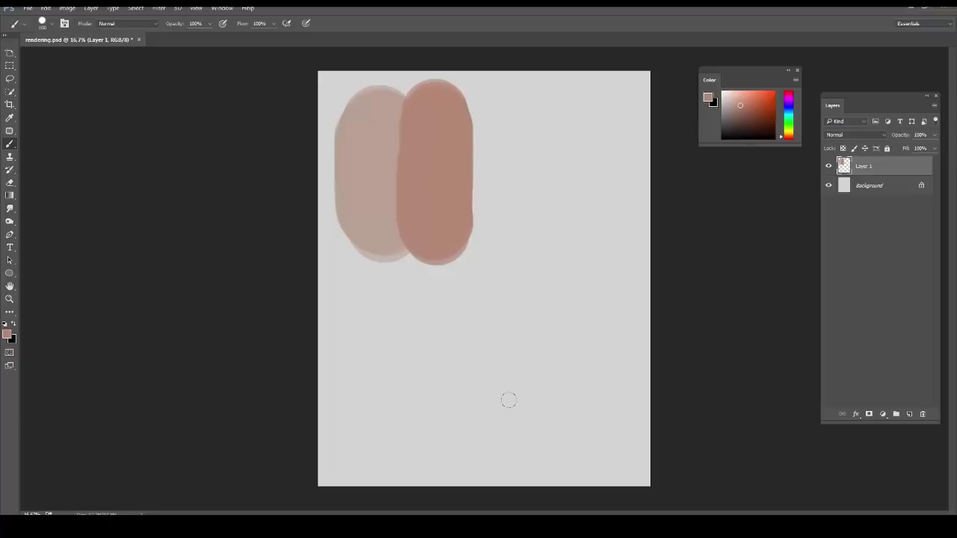
# Duplicate the swatch layer and move the copy to the right of the original pair
pyautogui.hotkey('ctrl', 'j')
pyautogui.press('v')
pyautogui.moveTo(407, 175); pyautogui.dragTo(567, 171)
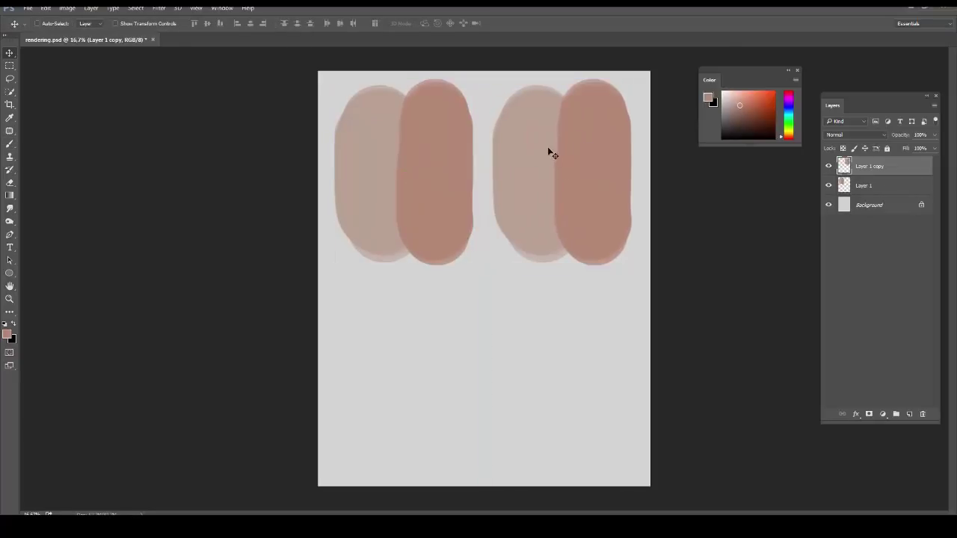
# Examine the brush's Transfer and Smoothing settings
pyautogui.scroll(3, 549, 148)
pyautogui.moveTo(536, 207); pyautogui.dragTo(469, 251)
pyautogui.press('b')
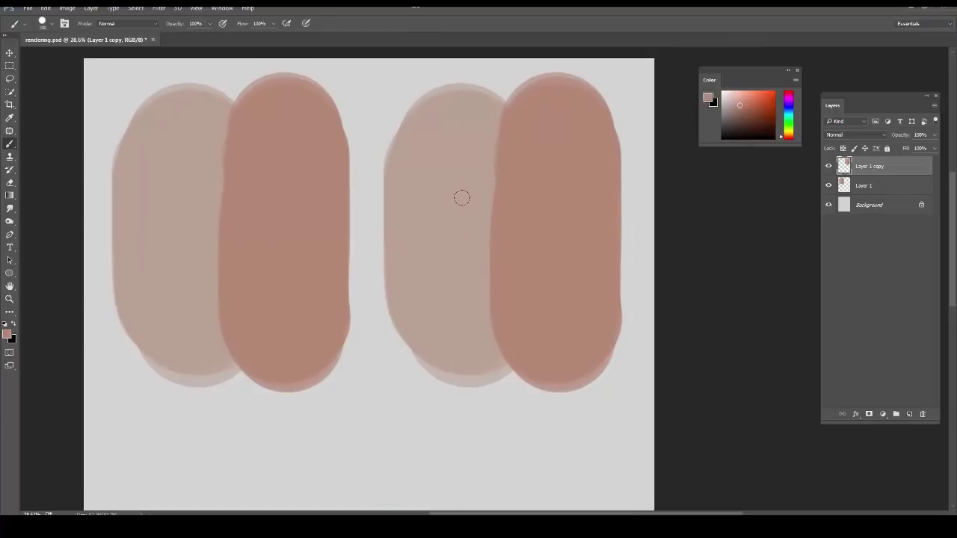
pyautogui.press('F5')
pyautogui.click(403, 267)
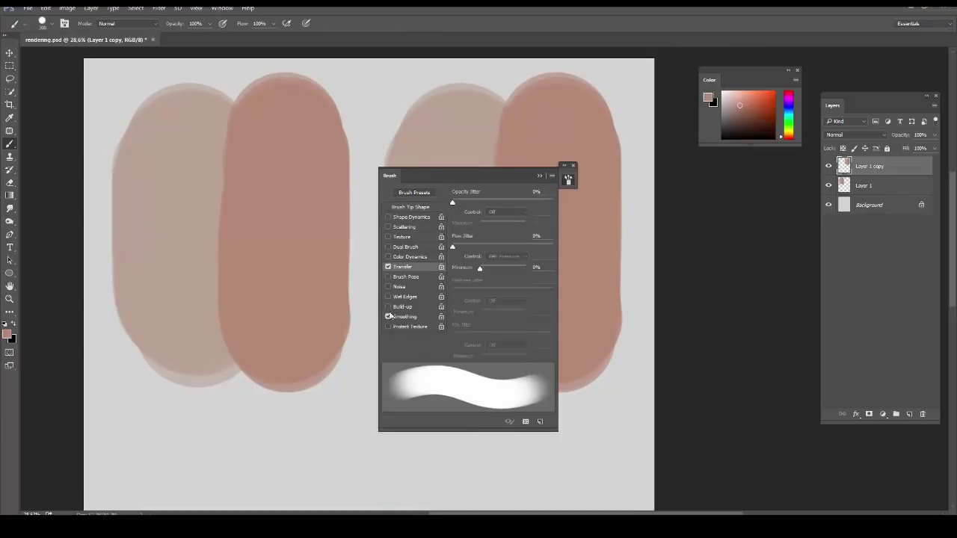
pyautogui.click(388, 316)
pyautogui.click(388, 267)
pyautogui.click(388, 267)
pyautogui.click(568, 180)
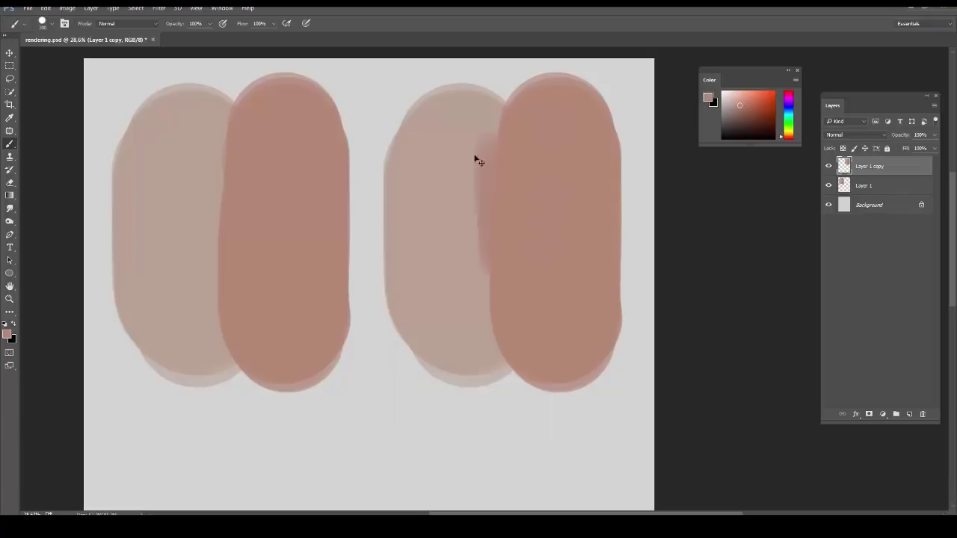
pyautogui.moveTo(469, 199); pyautogui.dragTo(479, 197)
pyautogui.moveTo(498, 132); pyautogui.dragTo(473, 291)
pyautogui.hotkey('ctrl', 'z')
pyautogui.hotkey('ctrl', 'z')
pyautogui.keyDown('alt'); pyautogui.click(481, 238); pyautogui.keyUp('alt')
pyautogui.moveTo(494, 127); pyautogui.dragTo(485, 345)
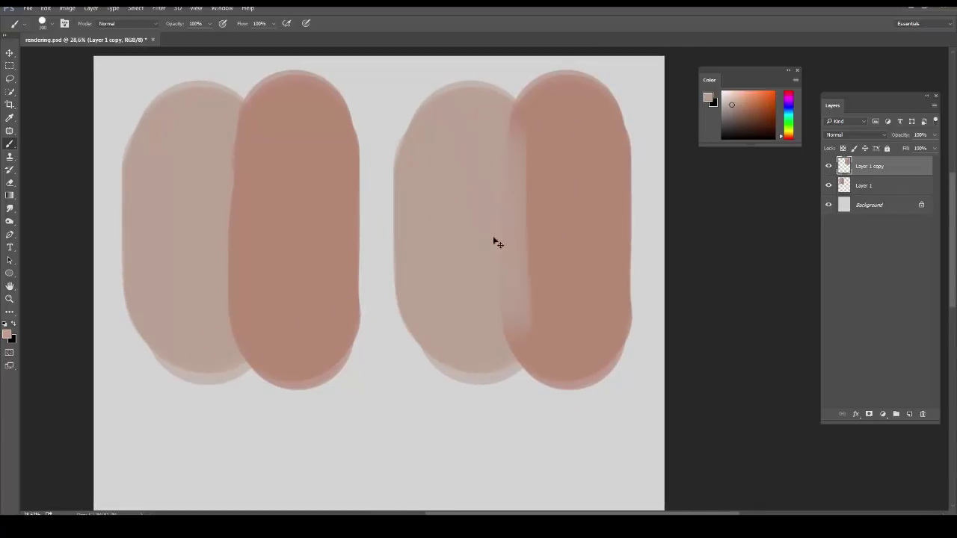
pyautogui.hotkey('ctrl', 'z')
pyautogui.moveTo(504, 146); pyautogui.dragTo(508, 374)
pyautogui.hotkey('ctrl', 'z')
pyautogui.moveTo(516, 198); pyautogui.dragTo(510, 228)
# Sample a mid-tone between the two copied swatches and brush it along their shared edge
pyautogui.keyDown('alt'); pyautogui.click(510, 228); pyautogui.keyUp('alt')
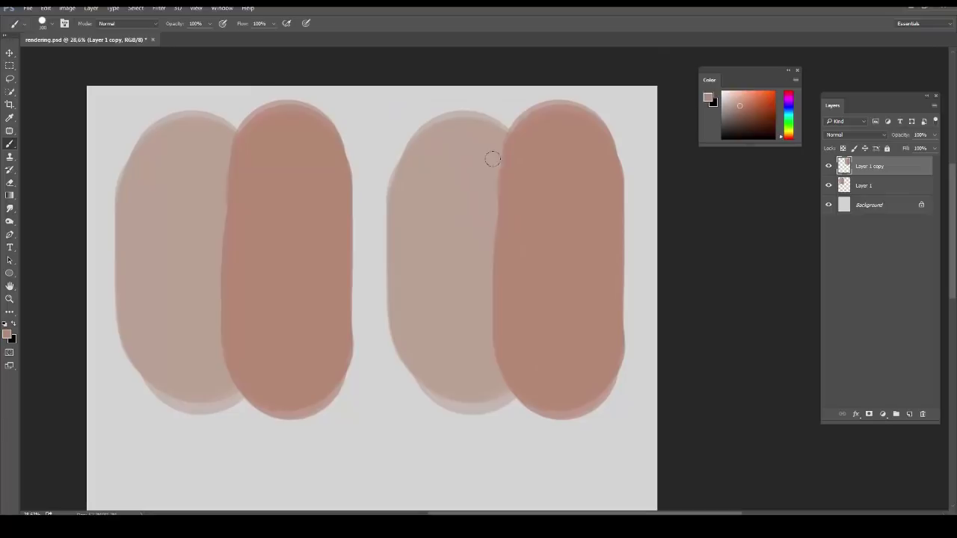
pyautogui.moveTo(520, 164); pyautogui.dragTo(504, 366)
pyautogui.keyDown('alt'); pyautogui.click(482, 192); pyautogui.keyUp('alt')
pyautogui.keyDown('alt'); pyautogui.click(511, 181); pyautogui.keyUp('alt')
pyautogui.moveTo(506, 160); pyautogui.dragTo(495, 368)
pyautogui.hotkey('ctrl', 'z')
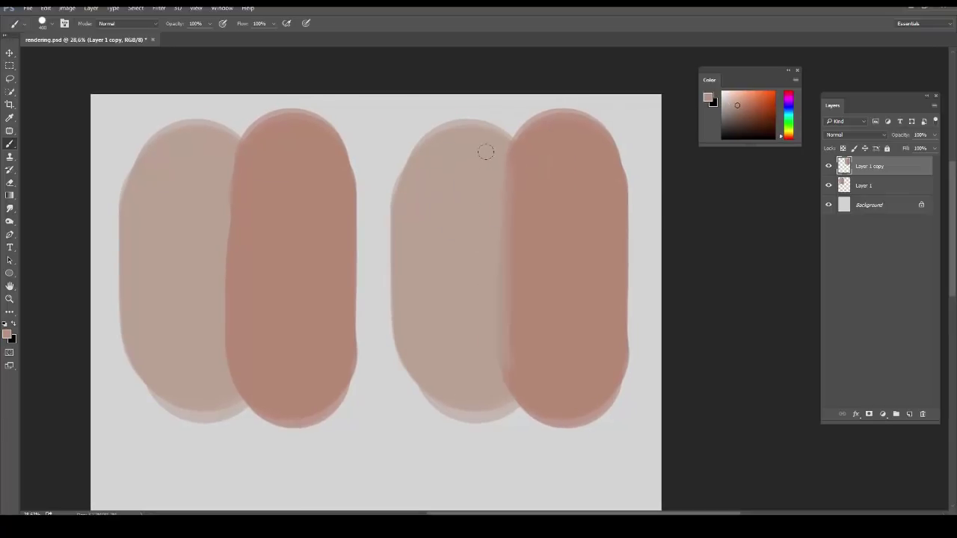
pyautogui.moveTo(506, 170)
pyautogui.mouseDown()
pyautogui.moveTo(496, 265)
pyautogui.moveTo(515, 343)
pyautogui.moveTo(504, 323)
pyautogui.moveTo(513, 404)
pyautogui.mouseUp()
# Soften the copied swatches' seam by painting sampled intermediate tones outward into the pale swatch
pyautogui.keyDown('alt'); pyautogui.click(510, 187); pyautogui.keyUp('alt')
pyautogui.keyDown('alt'); pyautogui.click(500, 300); pyautogui.keyUp('alt')
pyautogui.keyDown('alt'); pyautogui.click(509, 379); pyautogui.keyUp('alt')
pyautogui.keyDown('alt'); pyautogui.click(519, 247); pyautogui.keyUp('alt')
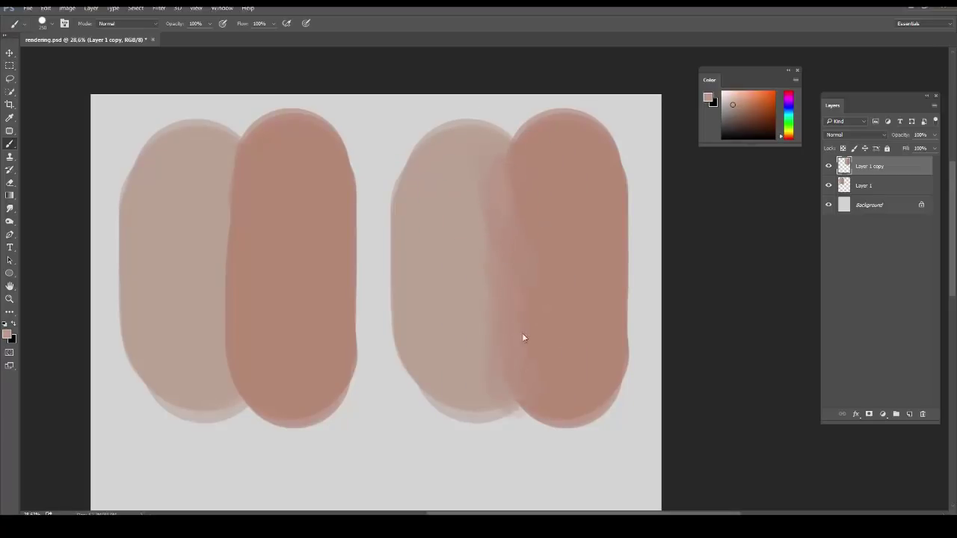
pyautogui.keyDown('alt'); pyautogui.click(498, 277); pyautogui.keyUp('alt')
pyautogui.keyDown('alt'); pyautogui.click(486, 171); pyautogui.keyUp('alt')
pyautogui.moveTo(484, 173)
pyautogui.mouseDown()
pyautogui.moveTo(453, 277)
pyautogui.moveTo(465, 343)
pyautogui.mouseUp()
pyautogui.keyDown('alt'); pyautogui.click(483, 282); pyautogui.keyUp('alt')
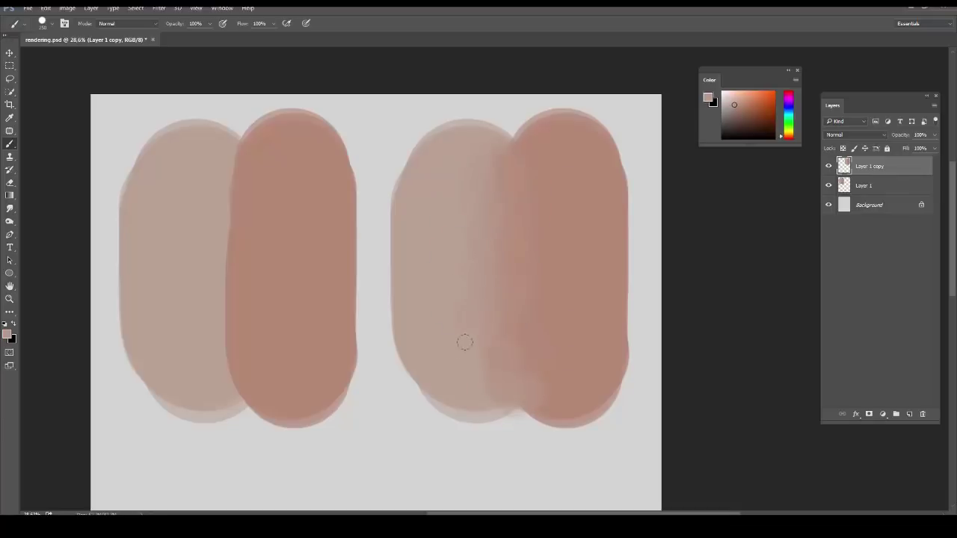
# Smooth the middle and lower seam of the copied swatches with freshly sampled blend tones
pyautogui.keyDown('alt'); pyautogui.click(547, 380); pyautogui.keyUp('alt')
pyautogui.keyDown('alt'); pyautogui.click(504, 338); pyautogui.keyUp('alt')
pyautogui.keyDown('alt'); pyautogui.click(501, 286); pyautogui.keyUp('alt')
pyautogui.keyDown('alt'); pyautogui.click(500, 240); pyautogui.keyUp('alt')
pyautogui.keyDown('alt'); pyautogui.click(527, 244); pyautogui.keyUp('alt')
pyautogui.keyDown('alt'); pyautogui.click(490, 188); pyautogui.keyUp('alt')
pyautogui.keyDown('alt'); pyautogui.click(516, 350); pyautogui.keyUp('alt')
# Even out the remaining patches in the copied swatches' transition into a gradual blend using sampled colours
pyautogui.scroll(-2, 538, 314)
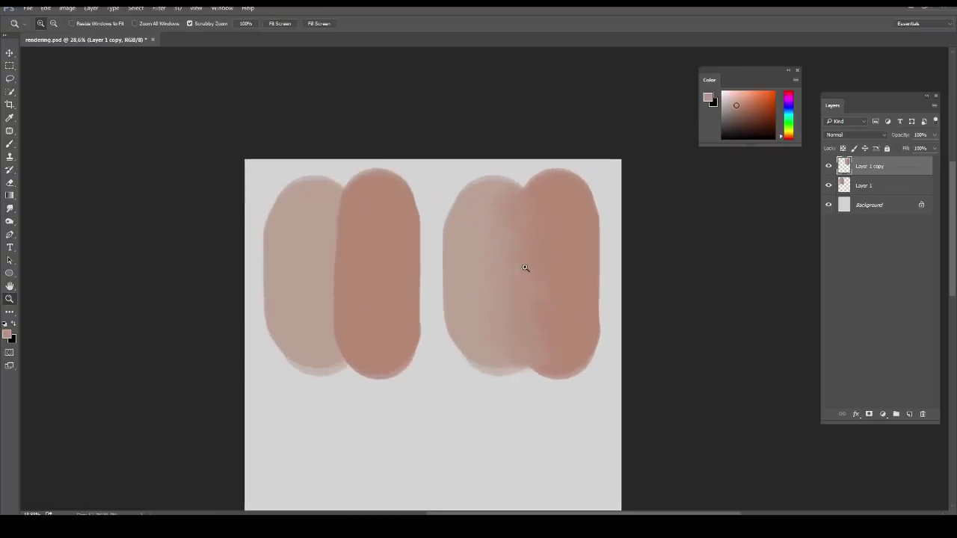
pyautogui.keyDown('alt'); pyautogui.click(520, 200); pyautogui.keyUp('alt')
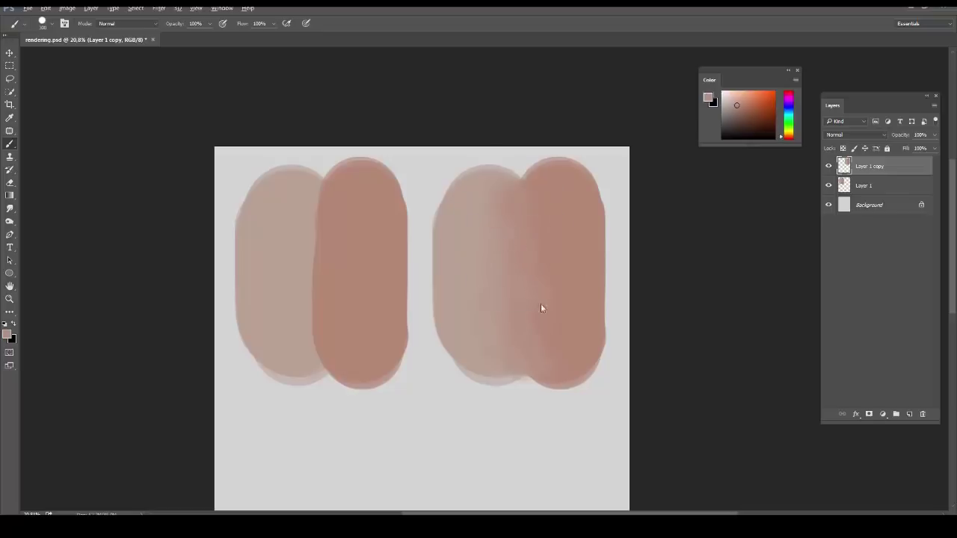
pyautogui.keyDown('alt'); pyautogui.click(550, 344); pyautogui.keyUp('alt')
pyautogui.scroll(-1, 523, 298)
pyautogui.keyDown('alt'); pyautogui.click(523, 298); pyautogui.keyUp('alt')
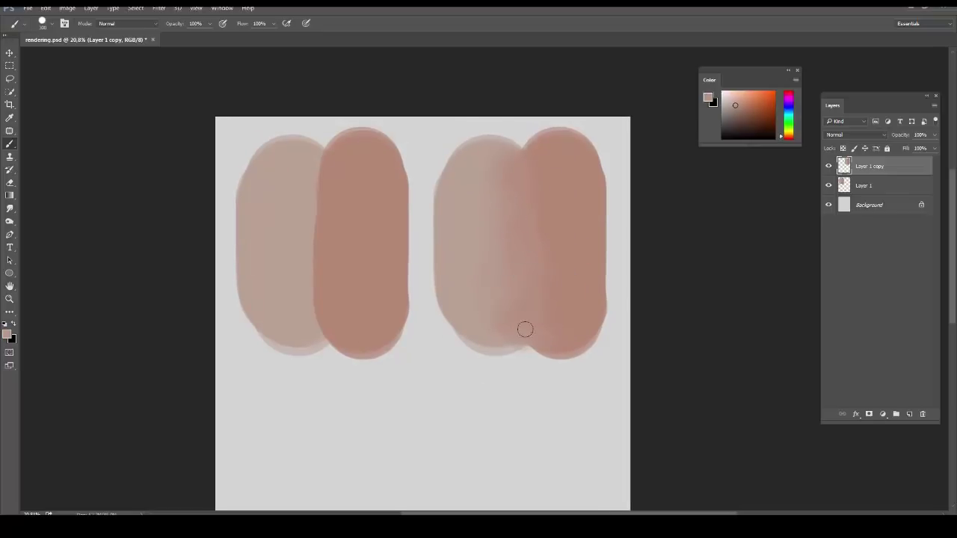
pyautogui.keyDown('alt'); pyautogui.click(510, 221); pyautogui.keyUp('alt')
pyautogui.moveTo(550, 298); pyautogui.dragTo(533, 275)
pyautogui.moveTo(546, 275); pyautogui.dragTo(534, 271)
# Set up a thin sketching brush in black and add a new layer above the swatches
pyautogui.hotkey('ctrl', '0')
pyautogui.scroll(1, 538, 220)
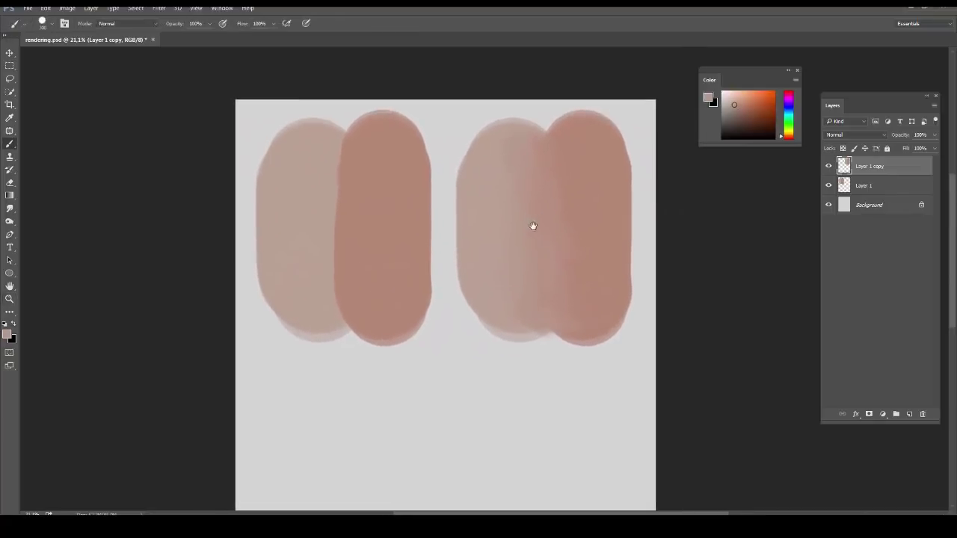
pyautogui.scroll(-2, 577, 188)
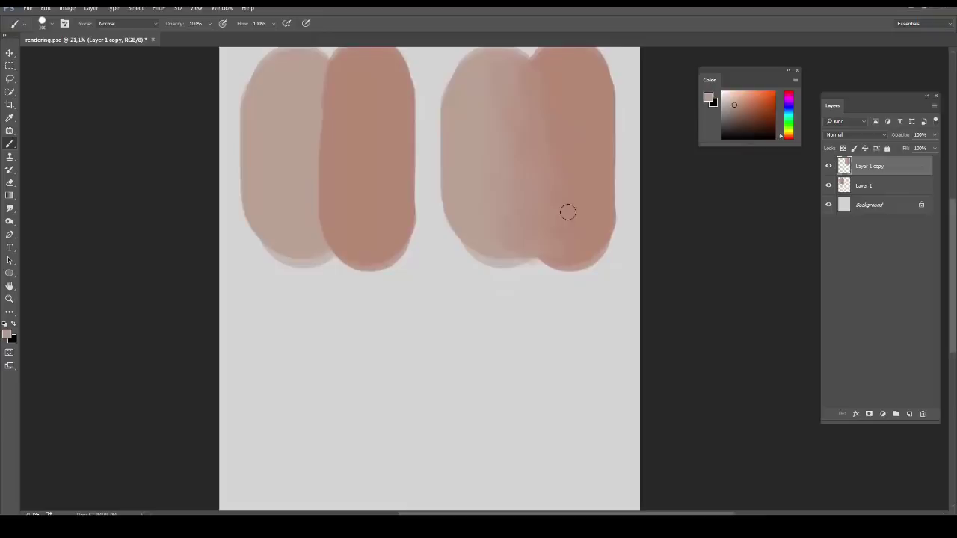
pyautogui.scroll(-1, 568, 212)
pyautogui.rightClick(464, 182)
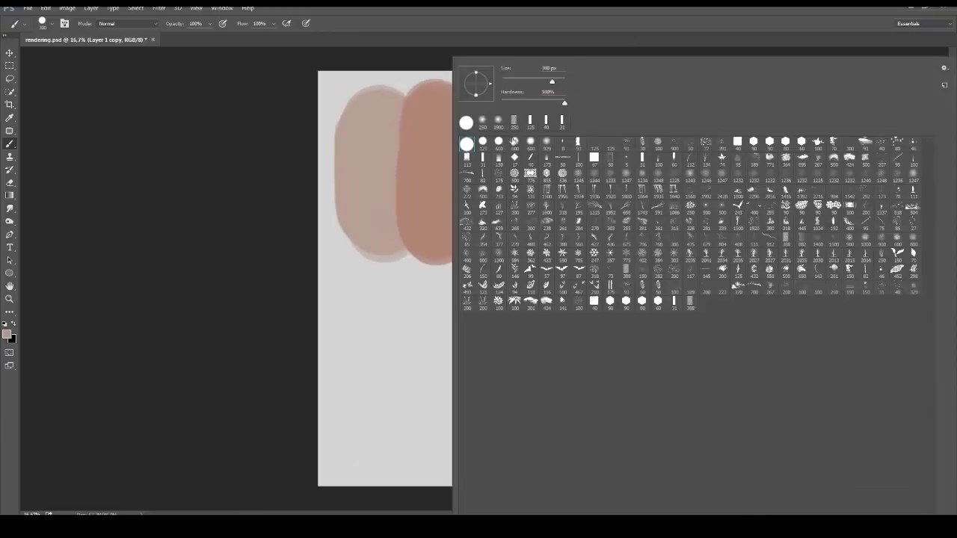
pyautogui.doubleClick(639, 158)
pyautogui.press('d')
pyautogui.click(909, 413)
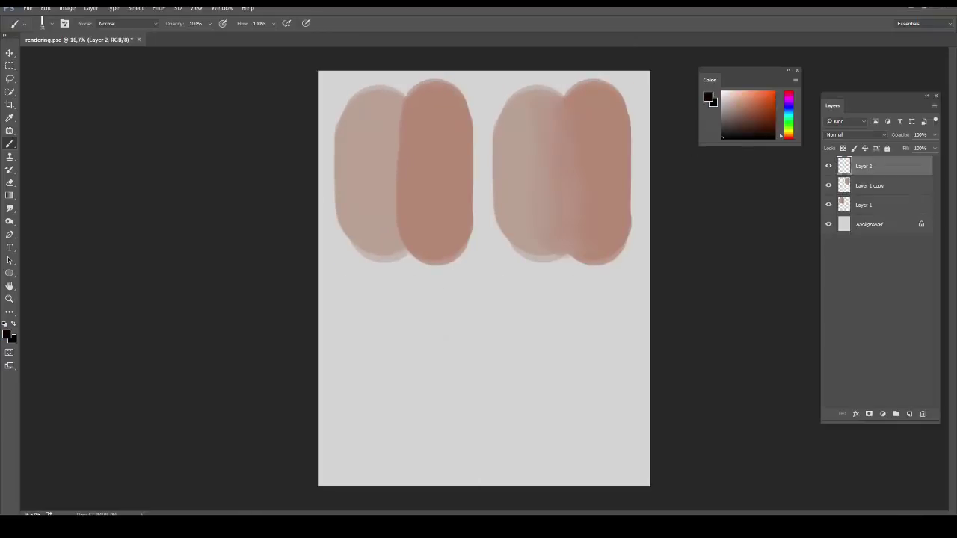
# Sketch the outline of a head with cranium, cheeks and pointed chin below the swatches
pyautogui.moveTo(412, 331)
pyautogui.mouseDown()
pyautogui.moveTo(471, 456)
pyautogui.moveTo(541, 416)
pyautogui.mouseUp()
pyautogui.moveTo(555, 355); pyautogui.dragTo(540, 413)
pyautogui.moveTo(554, 366); pyautogui.dragTo(545, 412)
pyautogui.moveTo(411, 329); pyautogui.dragTo(516, 265)
pyautogui.moveTo(550, 292); pyautogui.dragTo(554, 381)
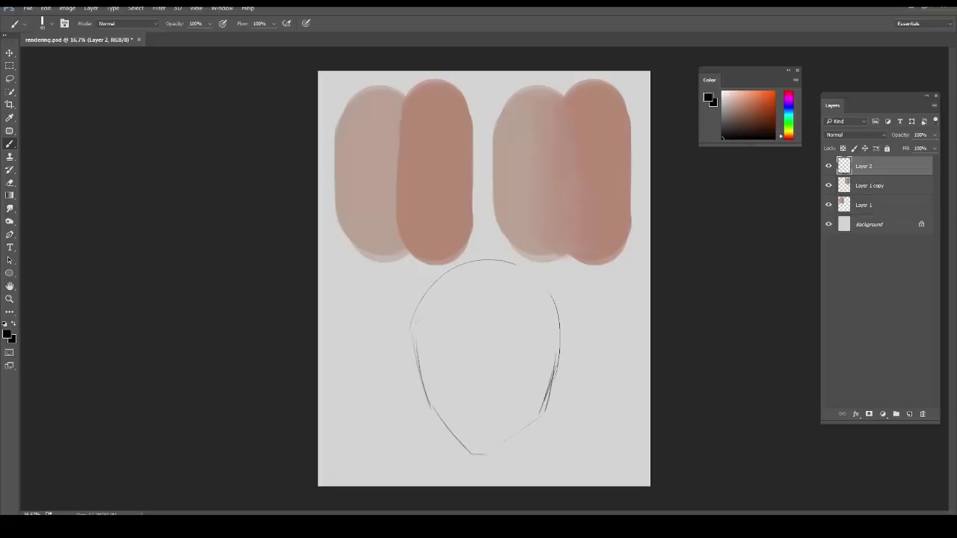
# Sketch the facial guidelines, ear, nose, mouth, eyebrows and a swept fringe inside the head outline
pyautogui.moveTo(557, 349); pyautogui.dragTo(470, 430)
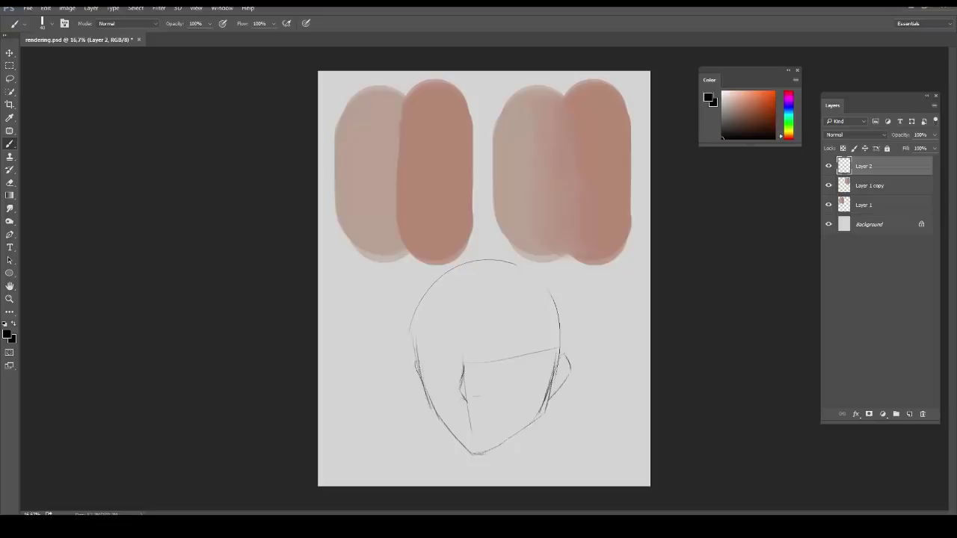
pyautogui.moveTo(489, 350); pyautogui.dragTo(532, 346)
pyautogui.moveTo(426, 339); pyautogui.dragTo(446, 347)
# Scale the head sketch down to about 95% and shift it left and slightly down
pyautogui.hotkey('ctrl', 't')
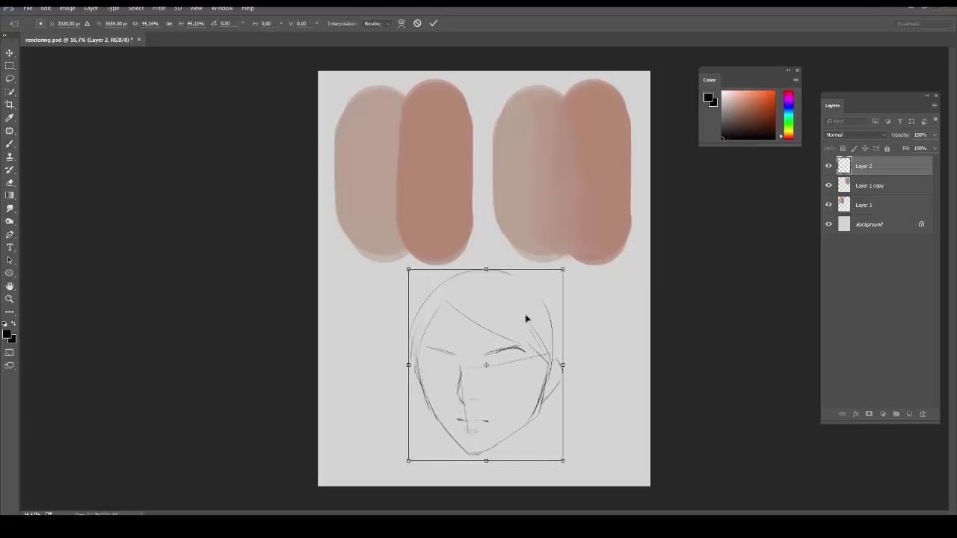
pyautogui.moveTo(526, 316); pyautogui.dragTo(492, 336)
pyautogui.press('Return')
# Sketch the hair's outer contour around the crown and both sides, erasing the old skull line
pyautogui.moveTo(385, 303); pyautogui.dragTo(378, 378)
pyautogui.press('e')
pyautogui.moveTo(396, 311); pyautogui.dragTo(478, 282)
pyautogui.press('b')
pyautogui.moveTo(416, 288); pyautogui.dragTo(436, 287)
pyautogui.moveTo(455, 258); pyautogui.dragTo(533, 378)
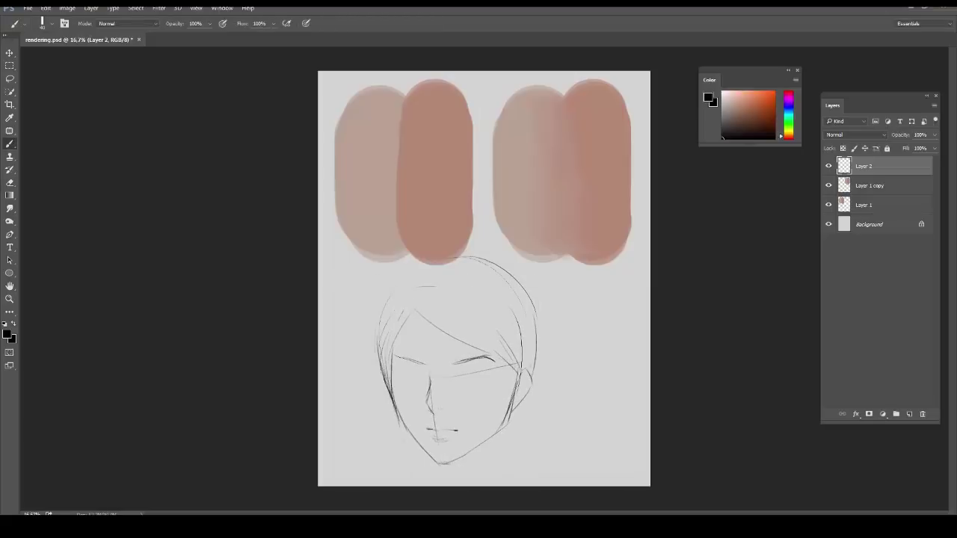
# Draw both eyes beneath the eyebrows, refine the nose and strengthen the fringe line across the forehead
pyautogui.moveTo(463, 375); pyautogui.dragTo(495, 370)
pyautogui.scroll(2, 426, 367)
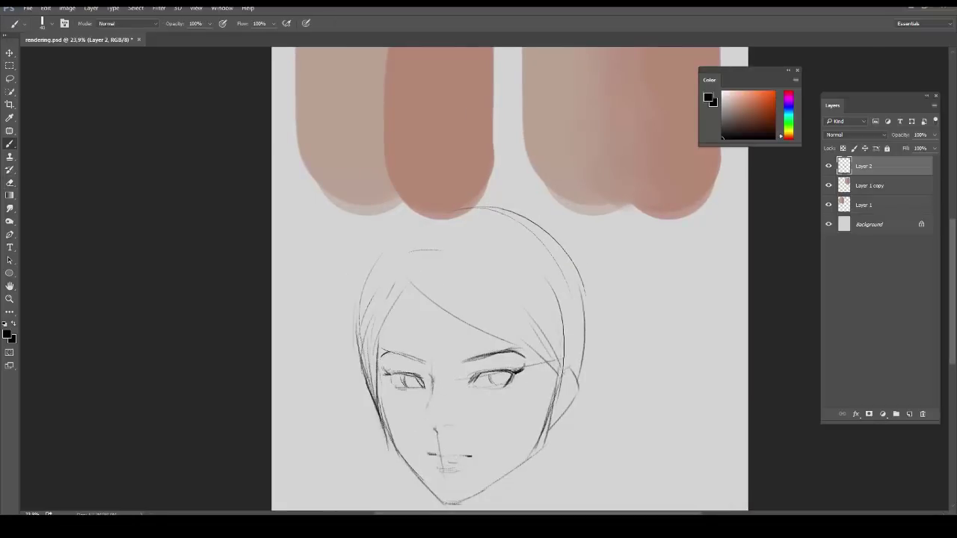
pyautogui.moveTo(437, 303); pyautogui.dragTo(506, 341)
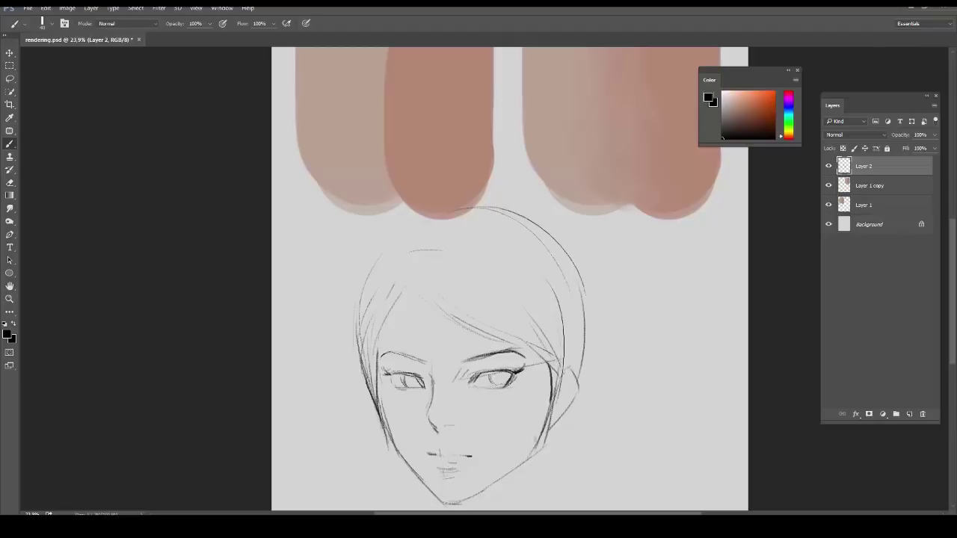
# Erase the rough right cheek and jaw lines and redraw them with a cleaner contour
pyautogui.press('e')
pyautogui.moveTo(559, 376); pyautogui.dragTo(538, 447)
pyautogui.press('b')
pyautogui.moveTo(560, 385); pyautogui.dragTo(537, 432)
pyautogui.moveTo(516, 465)
pyautogui.mouseDown()
pyautogui.moveTo(449, 501)
pyautogui.moveTo(546, 439)
pyautogui.mouseUp()
pyautogui.press('e')
pyautogui.press('b')
pyautogui.moveTo(559, 389); pyautogui.dragTo(532, 462)
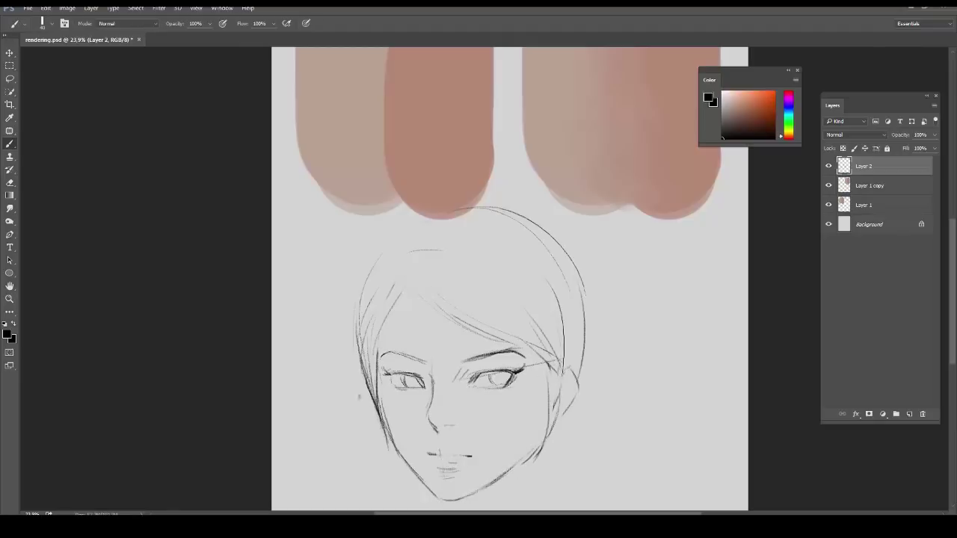
# Erase the rough left cheek and chin lines and redraw the left jaw contour
pyautogui.press('e')
pyautogui.moveTo(369, 380); pyautogui.dragTo(393, 451)
pyautogui.press('b')
pyautogui.press('e')
pyautogui.moveTo(443, 492); pyautogui.dragTo(432, 495)
pyautogui.press('b')
pyautogui.moveTo(394, 442); pyautogui.dragTo(431, 489)
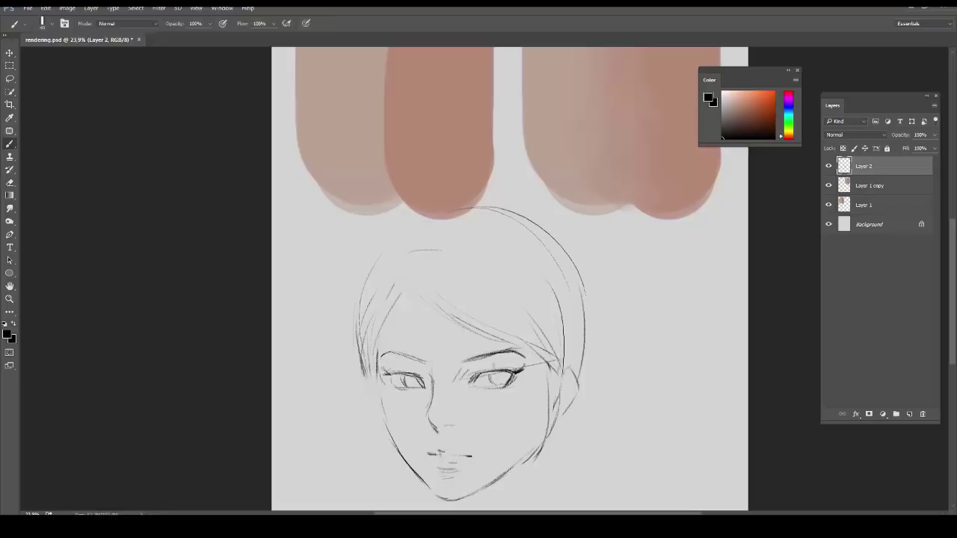
# Draw a hair strand falling along the left cheek, and try a new stroke for the fringe's left edge
pyautogui.moveTo(366, 374); pyautogui.dragTo(390, 464)
pyautogui.hotkey('ctrl', 'z')
pyautogui.moveTo(407, 295); pyautogui.dragTo(381, 374)
pyautogui.hotkey('ctrl', 'z')
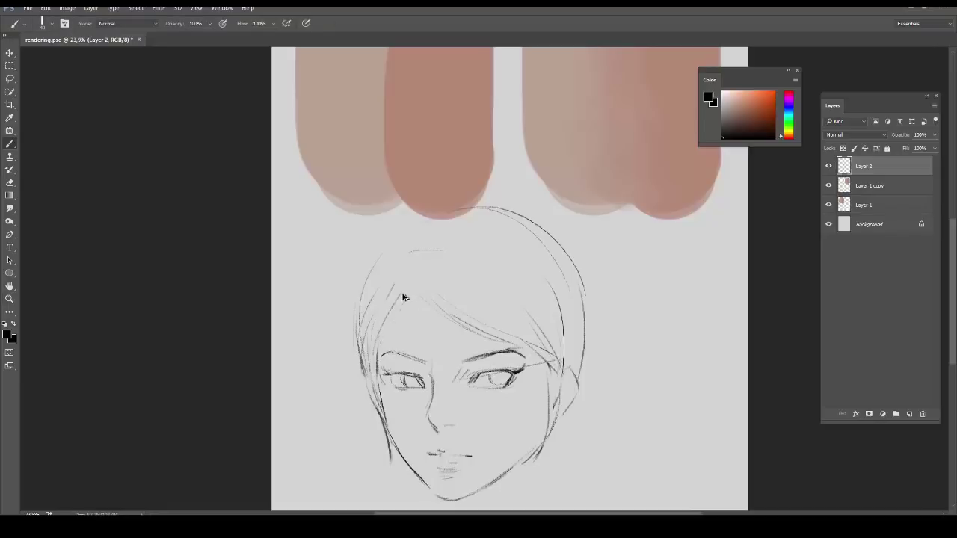
# Redraw the fringe's left edge, reinforce the left hair outline, and add a strand beside the ear on the right cheek
pyautogui.moveTo(403, 295); pyautogui.dragTo(377, 362)
pyautogui.moveTo(394, 237); pyautogui.dragTo(357, 346)
pyautogui.scroll(-1, 449, 322)
pyautogui.moveTo(564, 315)
pyautogui.mouseDown()
pyautogui.moveTo(540, 382)
pyautogui.moveTo(522, 403)
pyautogui.mouseUp()
# Lower the opacity of the sketch layer and add a new layer directly beneath it
pyautogui.press('z')
pyautogui.moveTo(535, 346); pyautogui.dragTo(521, 319)
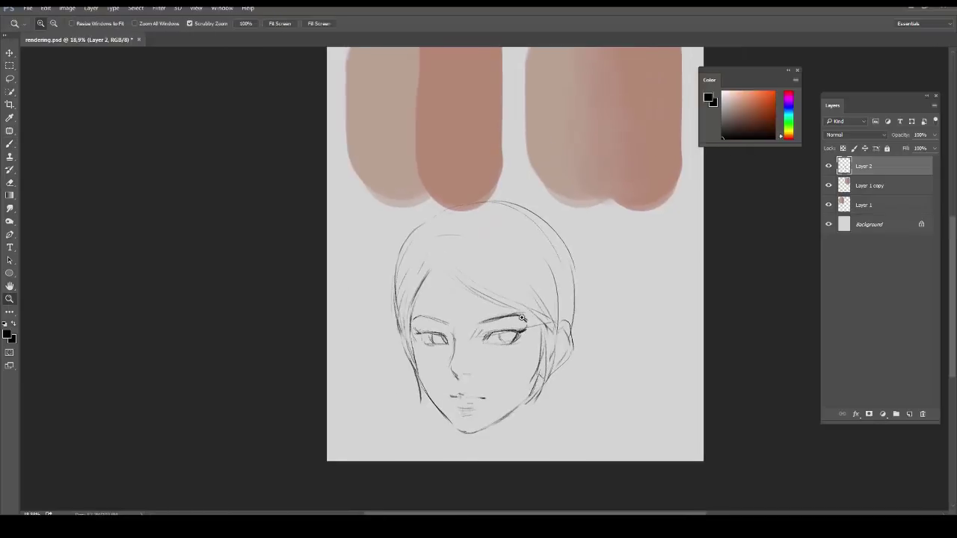
pyautogui.press('e')
pyautogui.click(935, 135)
pyautogui.moveTo(910, 149); pyautogui.dragTo(899, 148)
pyautogui.keyDown('ctrl'); pyautogui.click(910, 414); pyautogui.keyUp('ctrl')
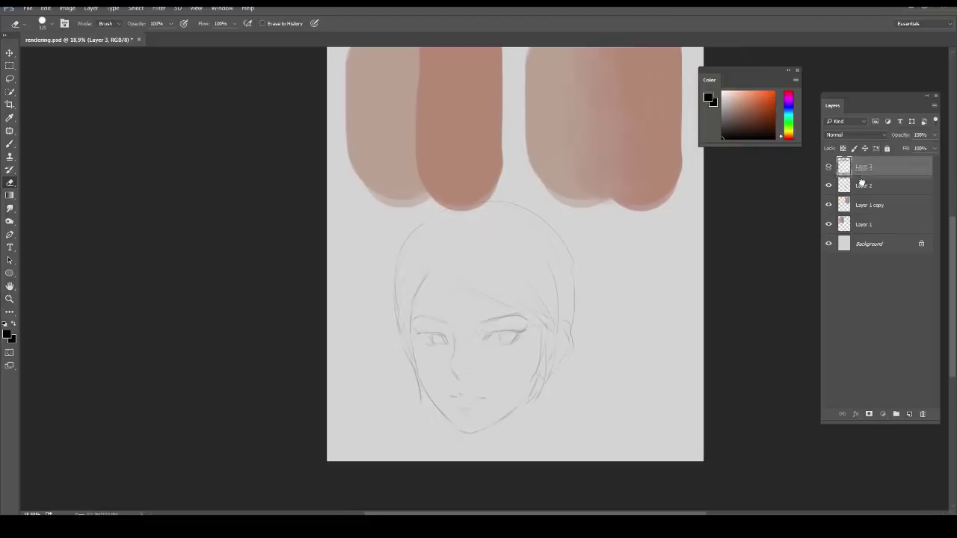
# Select the face and ear freehand and fill the selection with the light skin tone sampled from the left swatch
pyautogui.press('j')
pyautogui.moveTo(430, 272)
pyautogui.mouseDown()
pyautogui.moveTo(421, 377)
pyautogui.moveTo(455, 433)
pyautogui.moveTo(521, 408)
pyautogui.moveTo(564, 320)
pyautogui.moveTo(551, 259)
pyautogui.mouseUp()
pyautogui.press('b')
pyautogui.keyDown('alt'); pyautogui.click(395, 139); pyautogui.keyUp('alt')
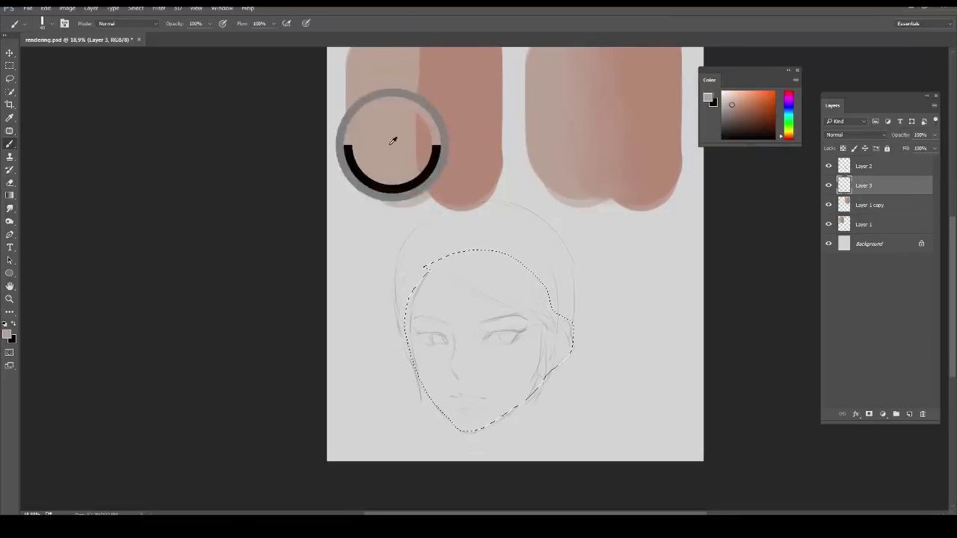
pyautogui.hotkey('alt', 'BackSpace')
pyautogui.hotkey('ctrl', 'd')
# Restore the sketch layer's opacity to 100%
pyautogui.click(863, 166)
pyautogui.click(935, 135)
pyautogui.moveTo(922, 148); pyautogui.dragTo(935, 148)
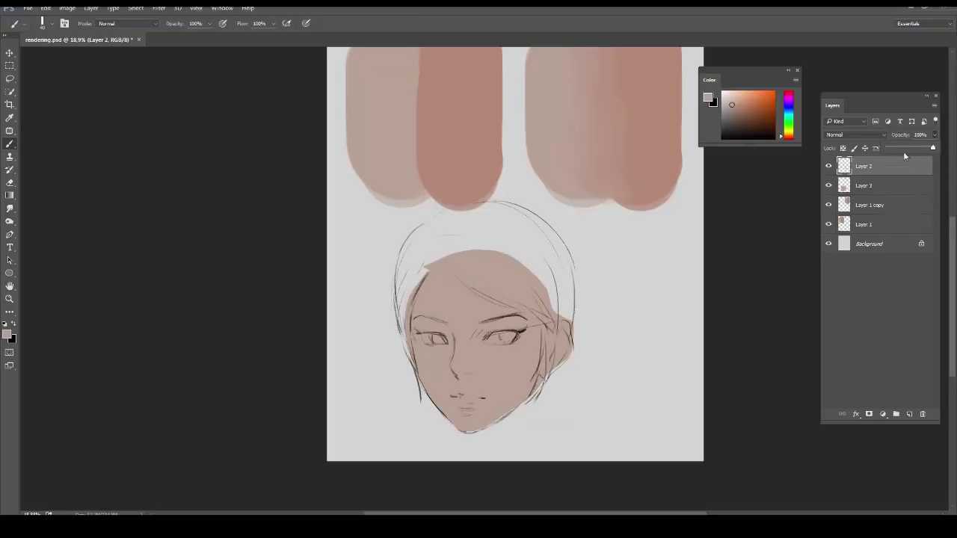
# On Layer 3, choose a round brush and fill the gap along the chin and right jaw with the sampled skin tone
pyautogui.click(866, 185)
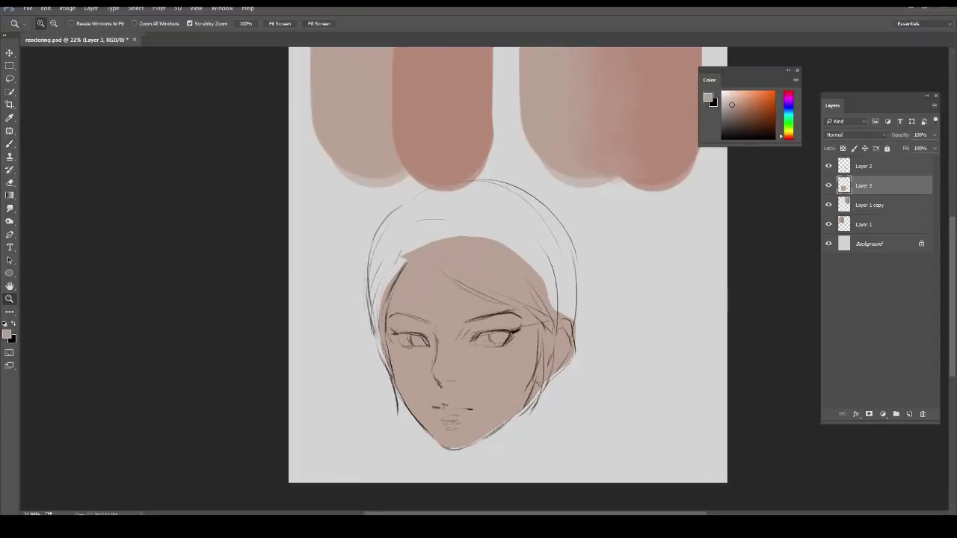
pyautogui.scroll(1, 561, 329)
pyautogui.rightClick(438, 157)
pyautogui.doubleClick(464, 150)
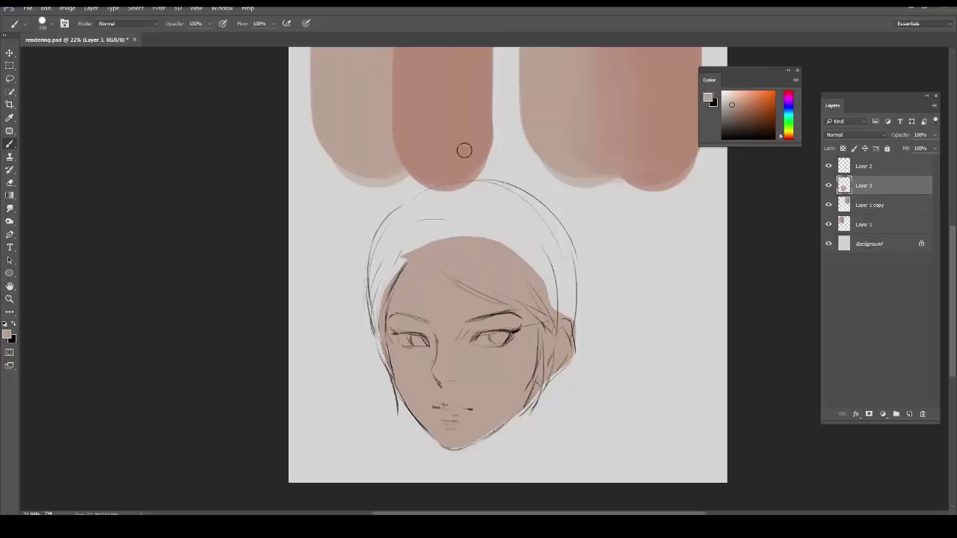
pyautogui.keyDown('alt'); pyautogui.click(477, 436); pyautogui.keyUp('alt')
pyautogui.moveTo(490, 435); pyautogui.dragTo(461, 446)
# Paint a patch of the darker skin tone on the cheek below the right-hand eye, using a smaller brush
pyautogui.press('z')
pyautogui.keyDown('alt'); pyautogui.click(484, 340); pyautogui.keyUp('alt')
pyautogui.moveTo(510, 314)
pyautogui.mouseDown()
pyautogui.moveTo(487, 357)
pyautogui.moveTo(499, 373)
pyautogui.mouseUp()
pyautogui.keyDown('alt'); pyautogui.click(453, 344); pyautogui.keyUp('alt')
pyautogui.hotkey('ctrl', 'space')
pyautogui.moveTo(479, 406)
pyautogui.mouseDown()
pyautogui.moveTo(497, 341)
pyautogui.moveTo(513, 344)
pyautogui.moveTo(502, 342)
pyautogui.moveTo(508, 355)
pyautogui.moveTo(477, 394)
pyautogui.moveTo(482, 368)
pyautogui.mouseUp()
pyautogui.press('b')
pyautogui.hotkey('ctrl', 'z')
pyautogui.press('[')
pyautogui.press('[')
pyautogui.click(830, 185)
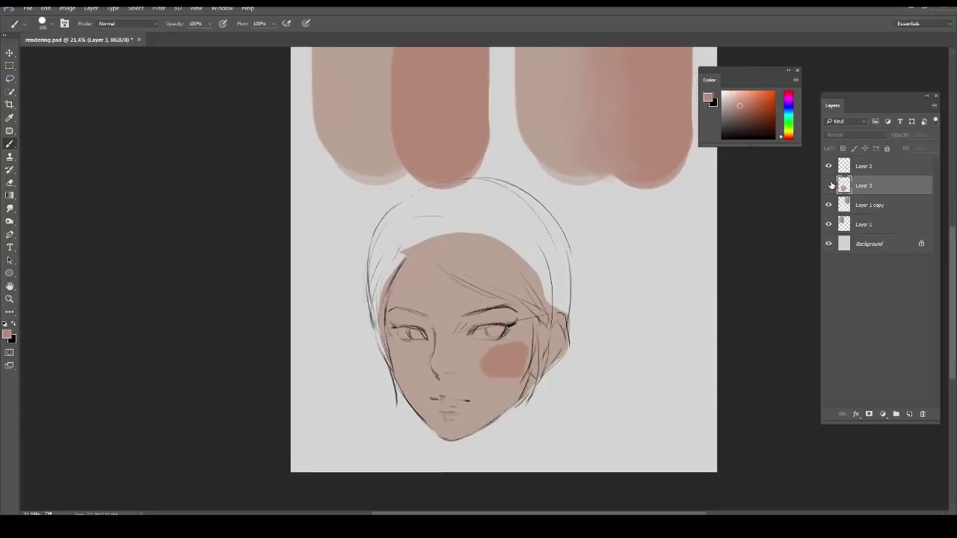
pyautogui.click(830, 186)
# Blend the edges of the dark cheek patch into the skin by repeatedly sampling intermediate tones and painting over the transition
pyautogui.keyDown('alt'); pyautogui.click(483, 368); pyautogui.keyUp('alt')
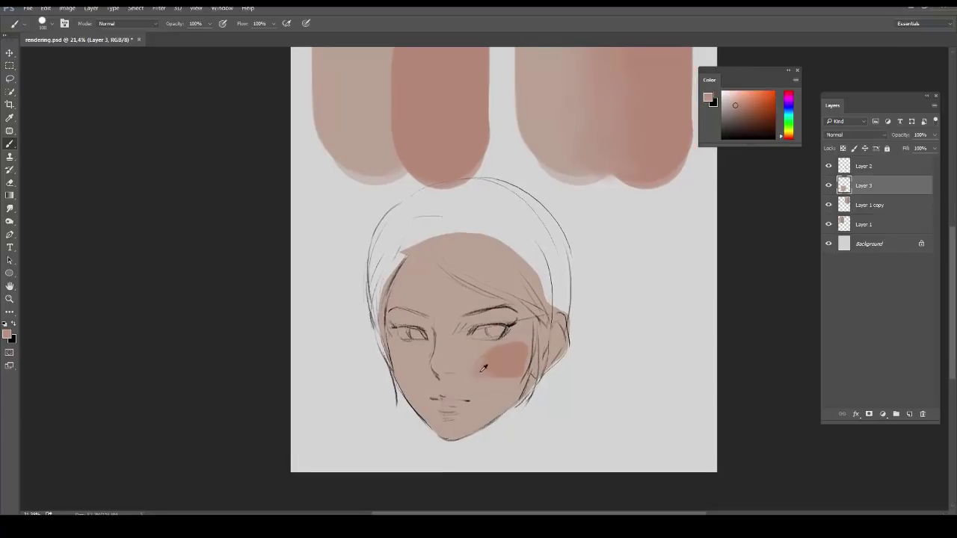
pyautogui.keyDown('alt'); pyautogui.click(509, 344); pyautogui.keyUp('alt')
pyautogui.moveTo(513, 344); pyautogui.dragTo(528, 355)
pyautogui.keyDown('alt'); pyautogui.click(487, 363); pyautogui.keyUp('alt')
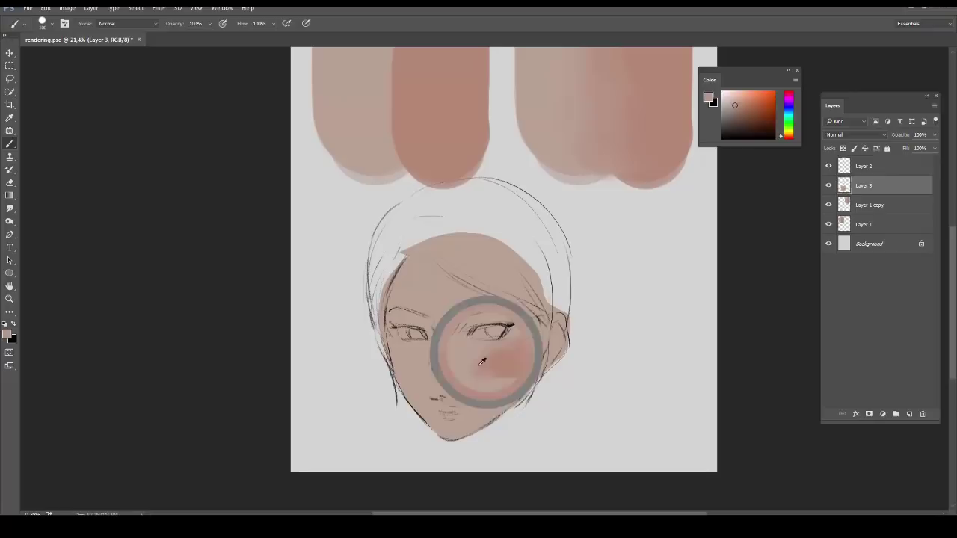
pyautogui.keyDown('alt'); pyautogui.click(467, 353); pyautogui.keyUp('alt')
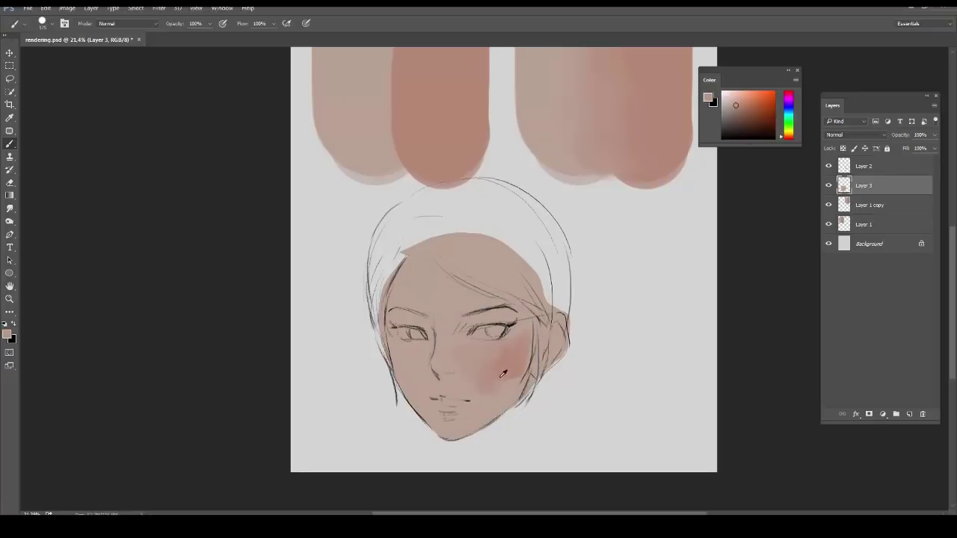
pyautogui.moveTo(489, 362)
pyautogui.mouseDown()
pyautogui.moveTo(516, 367)
pyautogui.moveTo(489, 380)
pyautogui.mouseUp()
pyautogui.keyDown('alt'); pyautogui.click(481, 380); pyautogui.keyUp('alt')
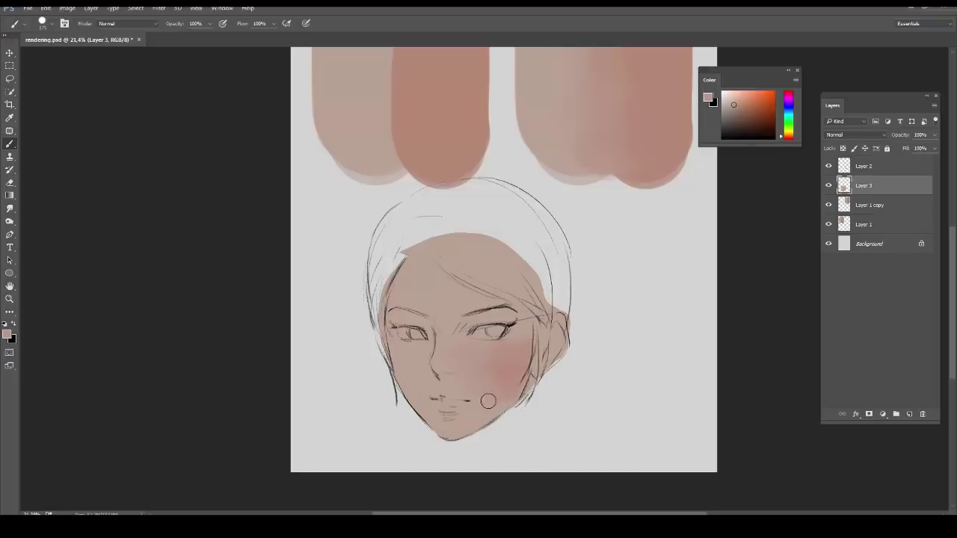
pyautogui.keyDown('alt'); pyautogui.click(487, 378); pyautogui.keyUp('alt')
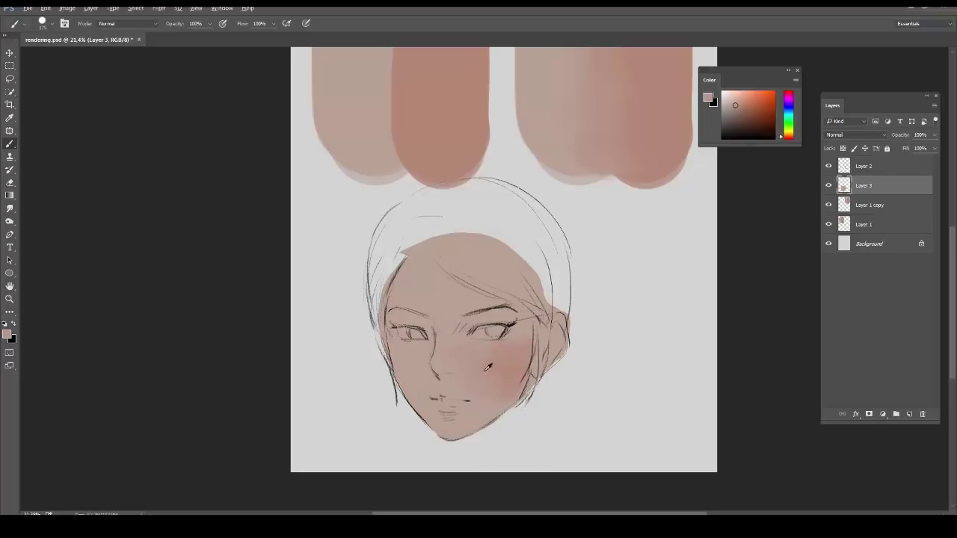
# Add reddish shading at the inner corner of the right-hand eye and blend it towards the nose and cheek
pyautogui.keyDown('alt'); pyautogui.click(506, 315); pyautogui.keyUp('alt')
pyautogui.moveTo(464, 323); pyautogui.dragTo(454, 341)
pyautogui.keyDown('alt'); pyautogui.click(449, 345); pyautogui.keyUp('alt')
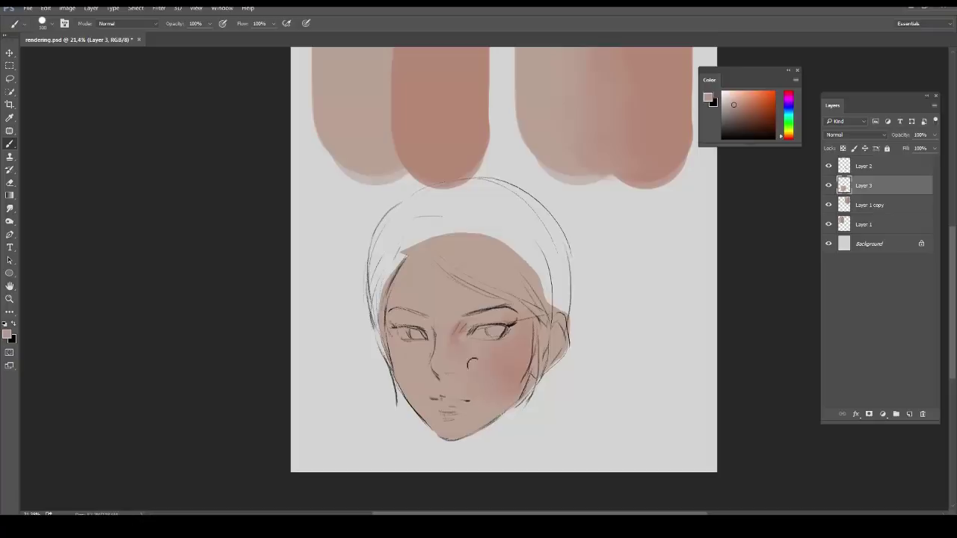
pyautogui.keyDown('alt'); pyautogui.click(474, 358); pyautogui.keyUp('alt')
# Set the sketch layer's blend mode to Overlay and toggle its visibility to compare the face with and without lines
pyautogui.scroll(1, 580, 313)
pyautogui.click(868, 166)
pyautogui.click(855, 134)
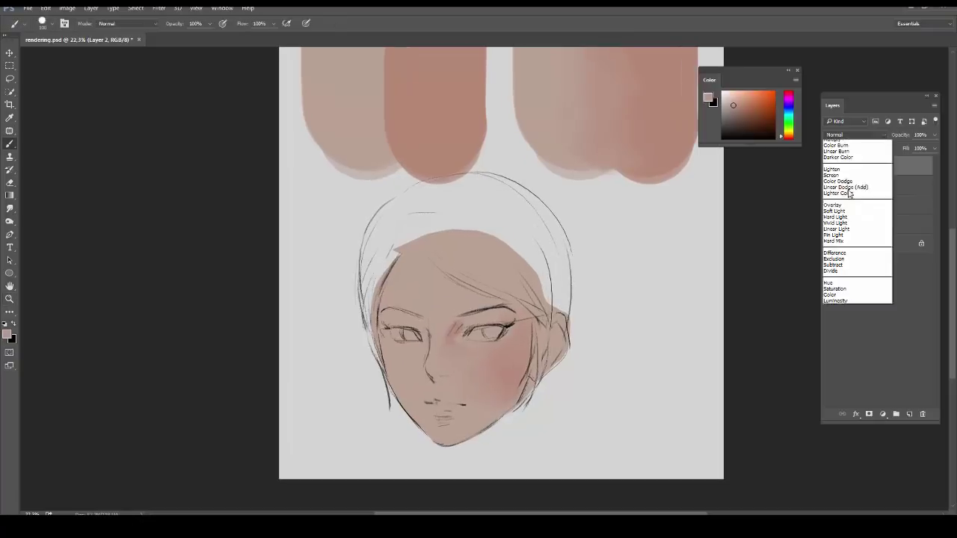
pyautogui.click(836, 216)
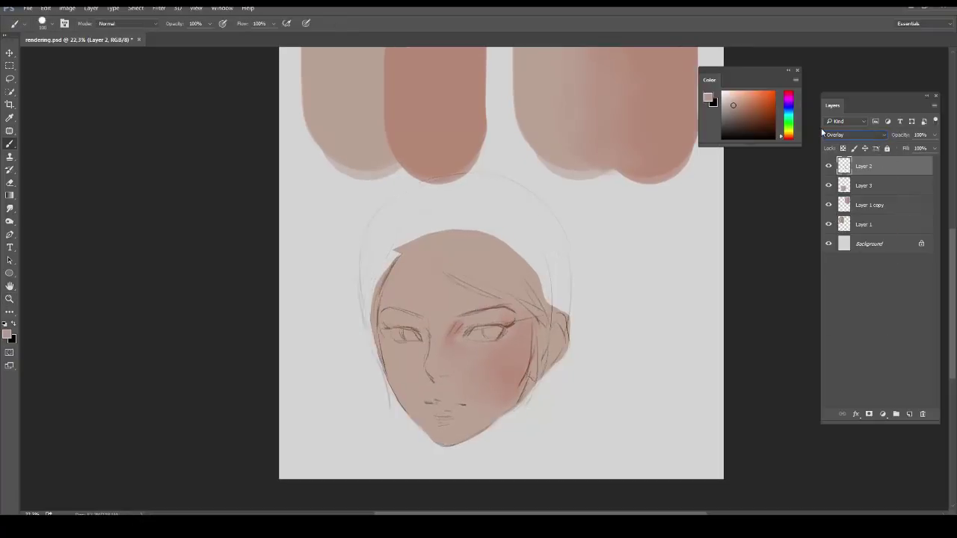
pyautogui.click(829, 166)
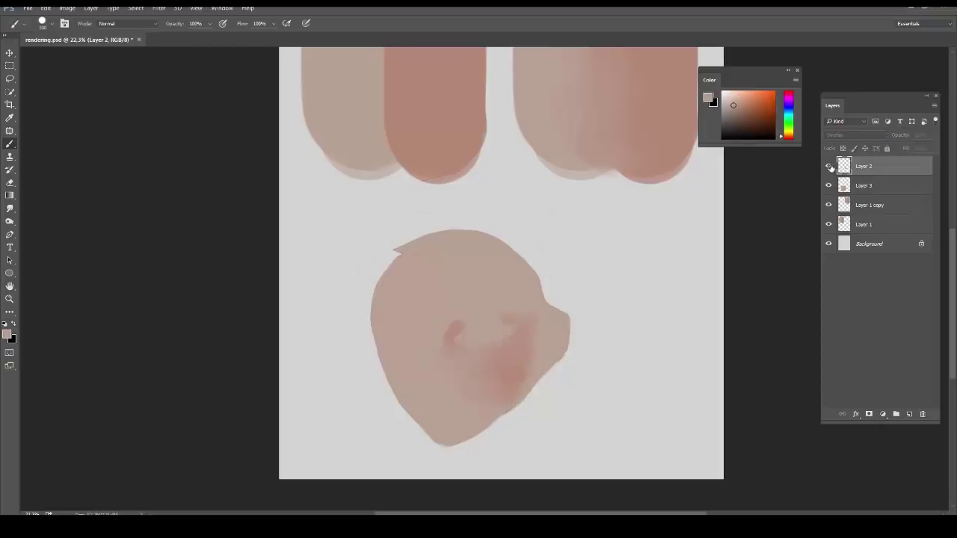
pyautogui.click(828, 166)
# Return to Layer 3 and soften the cheek blush further with a sampled cheek tone
pyautogui.click(867, 186)
pyautogui.keyDown('alt'); pyautogui.click(487, 360); pyautogui.keyUp('alt')
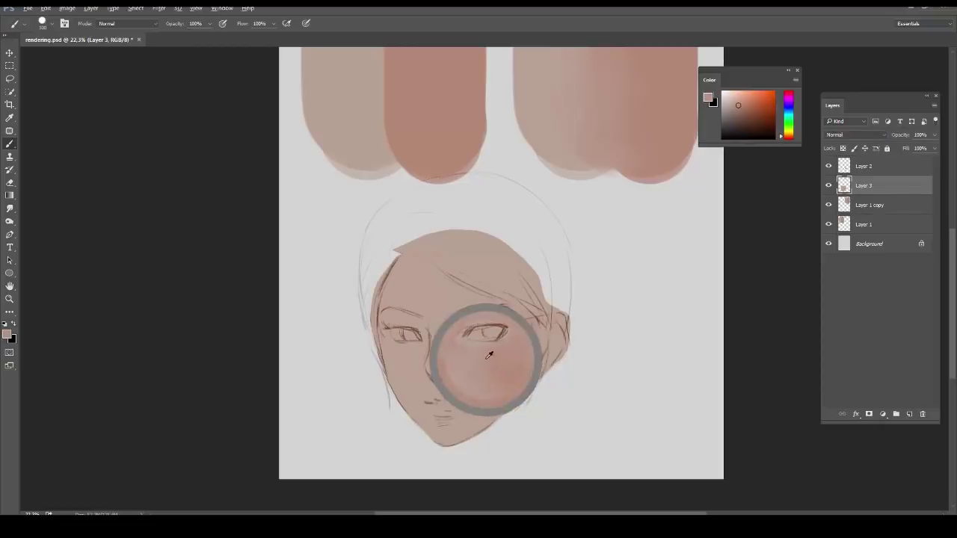
pyautogui.hotkey('ctrl', 'space')
pyautogui.moveTo(541, 346); pyautogui.dragTo(449, 353)
pyautogui.hotkey('ctrl', 'space')
pyautogui.press('b')
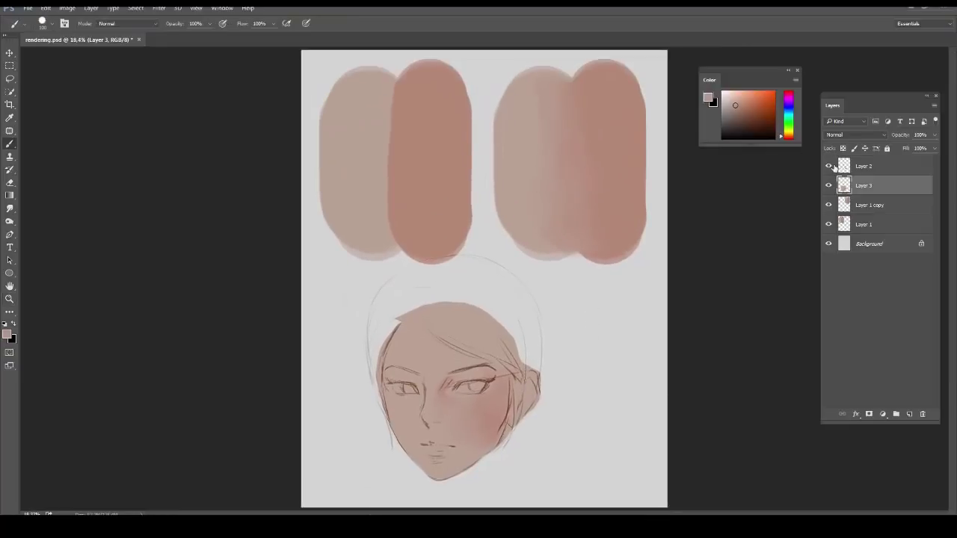
# Group Layer 3, Layer 1 copy and Layer 1, add a new layer above the group, and hide the group
pyautogui.hotkey('ctrl', '-')
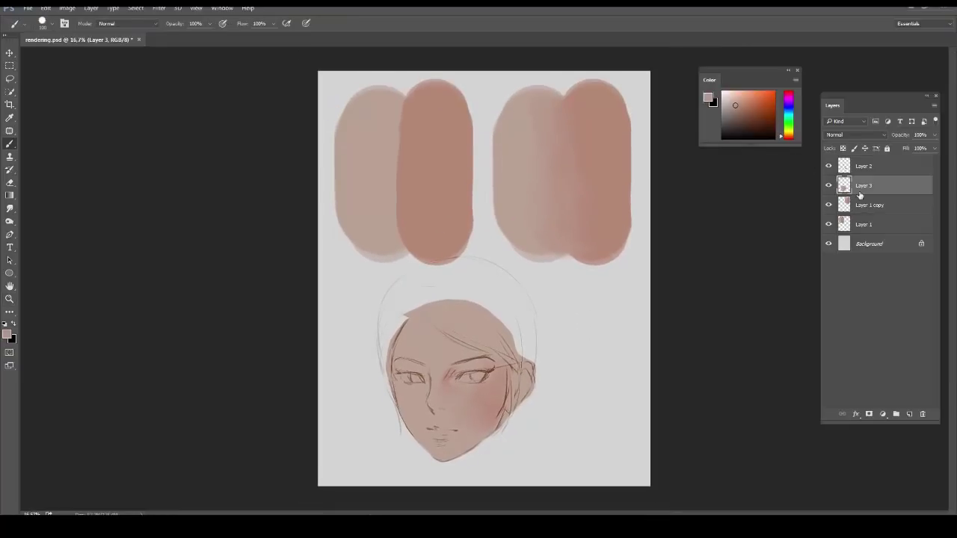
pyautogui.keyDown('shift'); pyautogui.click(864, 223); pyautogui.keyUp('shift')
pyautogui.click(896, 413)
pyautogui.click(910, 413)
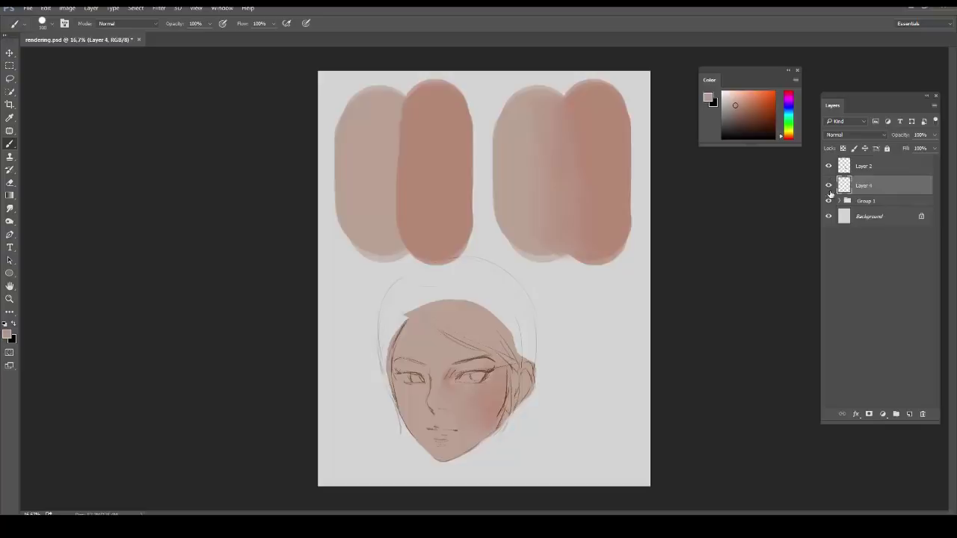
pyautogui.click(829, 200)
pyautogui.click(828, 200)
pyautogui.click(828, 201)
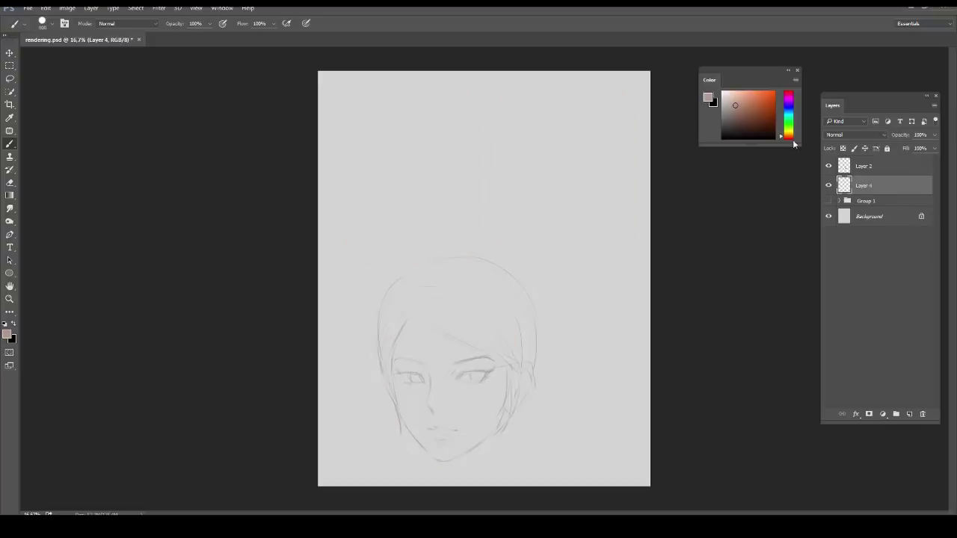
# Pick a pale, desaturated skin tone with a red hue as the foreground colour
pyautogui.click(736, 102)
pyautogui.click(790, 136)
pyautogui.click(734, 104)
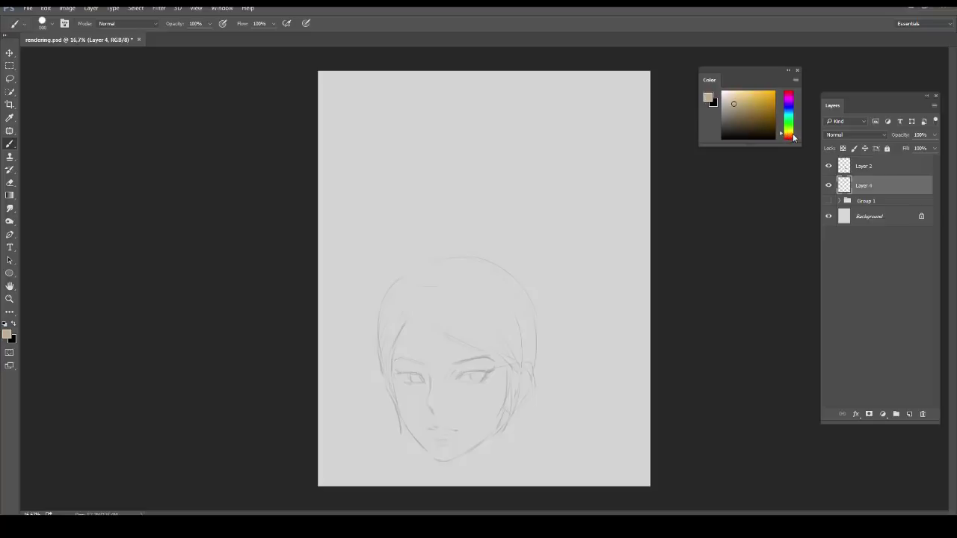
pyautogui.click(792, 138)
pyautogui.moveTo(729, 103); pyautogui.dragTo(733, 100)
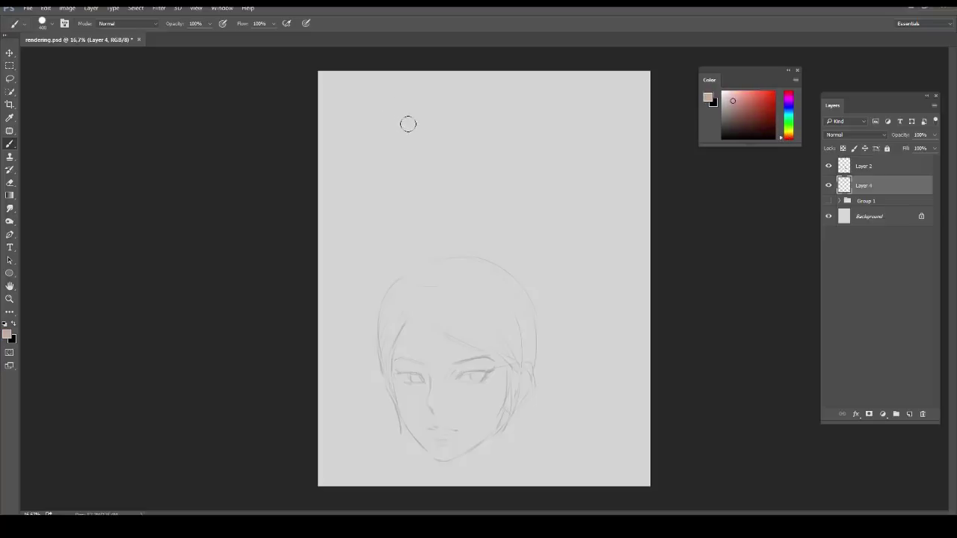
pyautogui.moveTo(408, 105)
pyautogui.mouseDown()
pyautogui.moveTo(393, 111)
pyautogui.moveTo(391, 179)
pyautogui.mouseUp()
pyautogui.hotkey('ctrl', 'z')
pyautogui.moveTo(380, 98)
pyautogui.mouseDown()
pyautogui.moveTo(364, 184)
pyautogui.moveTo(402, 124)
pyautogui.moveTo(385, 97)
pyautogui.moveTo(395, 142)
pyautogui.mouseUp()
pyautogui.hotkey('ctrl', 'z')
# Adjust the foreground tone slightly and paint a tall vertical block of light skin colour above the face sketch
pyautogui.click(732, 101)
pyautogui.hotkey('ctrl', 'z')
pyautogui.moveTo(366, 112); pyautogui.dragTo(389, 194)
pyautogui.hotkey('ctrl', 'z')
pyautogui.moveTo(365, 111)
pyautogui.mouseDown()
pyautogui.moveTo(365, 155)
pyautogui.moveTo(364, 104)
pyautogui.moveTo(382, 140)
pyautogui.moveTo(365, 166)
pyautogui.moveTo(375, 140)
pyautogui.mouseUp()
pyautogui.moveTo(360, 80)
pyautogui.mouseDown()
pyautogui.moveTo(386, 83)
pyautogui.moveTo(354, 97)
pyautogui.moveTo(357, 179)
pyautogui.moveTo(372, 194)
pyautogui.moveTo(386, 124)
pyautogui.moveTo(377, 201)
pyautogui.mouseUp()
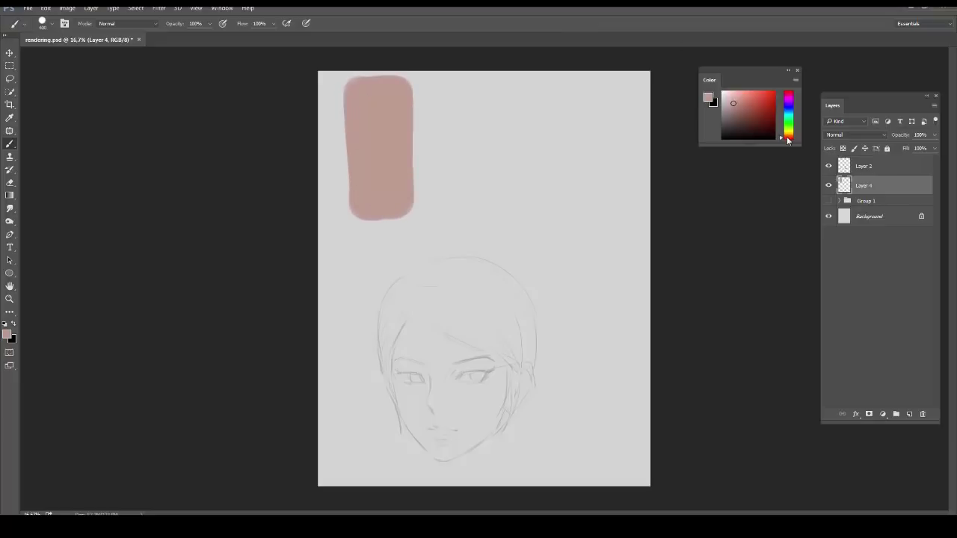
pyautogui.click(789, 138)
pyautogui.moveTo(418, 95); pyautogui.dragTo(423, 196)
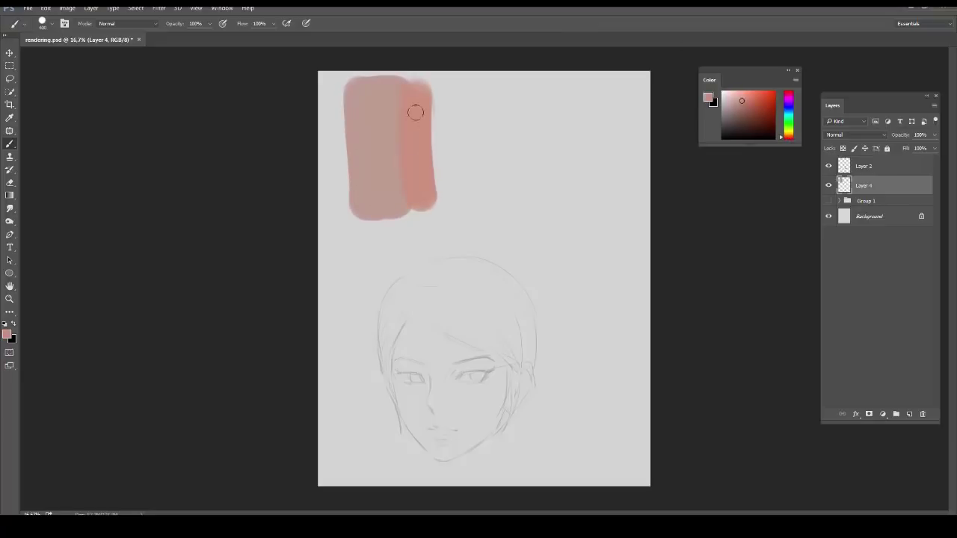
pyautogui.hotkey('ctrl', 'z')
pyautogui.click(740, 106)
pyautogui.moveTo(407, 93); pyautogui.dragTo(409, 196)
pyautogui.hotkey('ctrl', 'z')
# Paint a darker rosy block overlapping the light one's right side, and duplicate the pair to its right
pyautogui.click(737, 103)
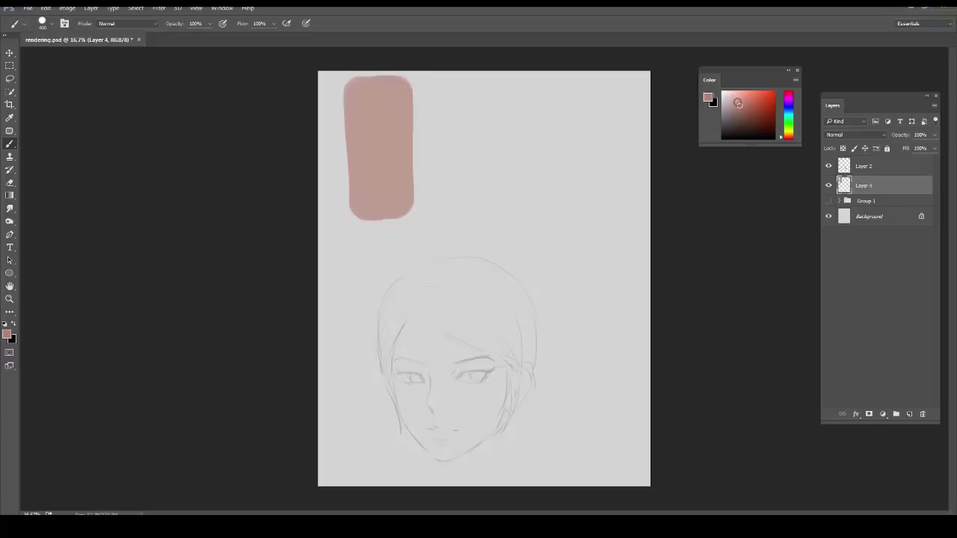
pyautogui.moveTo(428, 110)
pyautogui.mouseDown()
pyautogui.moveTo(412, 182)
pyautogui.moveTo(427, 165)
pyautogui.moveTo(425, 87)
pyautogui.moveTo(425, 187)
pyautogui.moveTo(404, 191)
pyautogui.moveTo(423, 139)
pyautogui.moveTo(588, 149)
pyautogui.moveTo(549, 190)
pyautogui.moveTo(560, 190)
pyautogui.mouseUp()
pyautogui.hotkey('ctrl', 't')
pyautogui.press('Return')
# Lower the hardness of the round brush to get a soft edge and check its Transfer settings
pyautogui.press('z')
pyautogui.moveTo(490, 145); pyautogui.dragTo(476, 201)
pyautogui.press('b')
pyautogui.rightClick(473, 182)
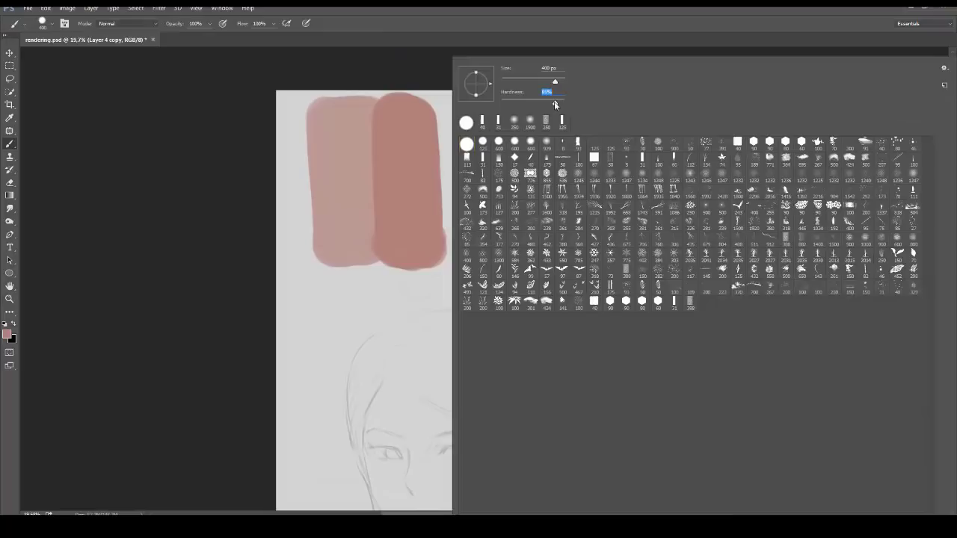
pyautogui.moveTo(556, 104); pyautogui.dragTo(498, 106)
pyautogui.press('Return')
pyautogui.press('F5')
pyautogui.press('F5')
pyautogui.press('F5')
pyautogui.press('F5')
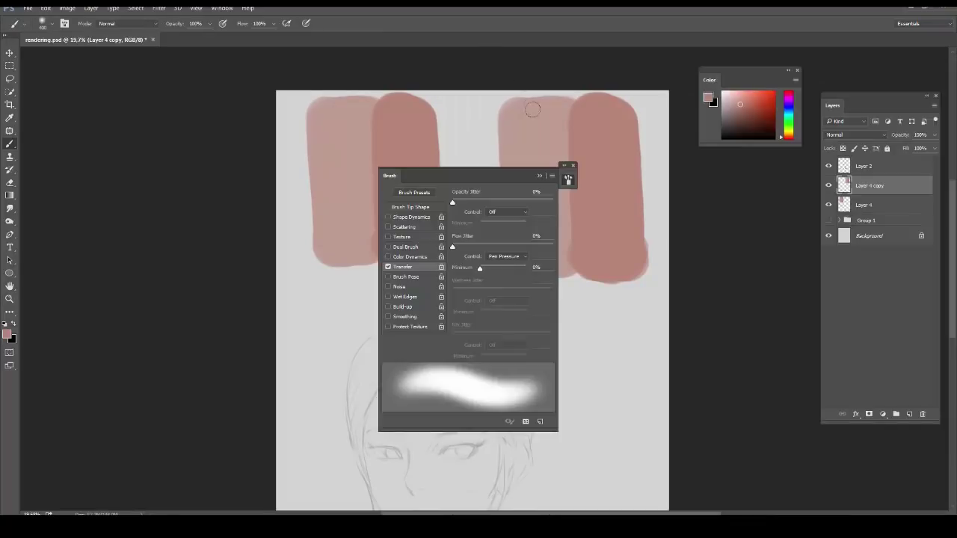
pyautogui.press('F5')
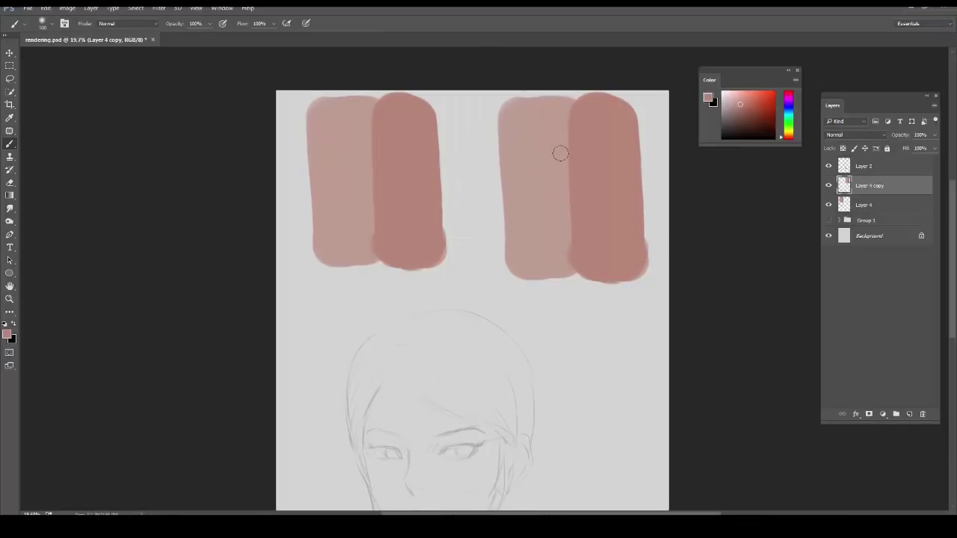
# Blend the seam between the two tones of the right-hand swatch with the soft brush and sampled intermediate colours
pyautogui.moveTo(552, 105); pyautogui.dragTo(570, 275)
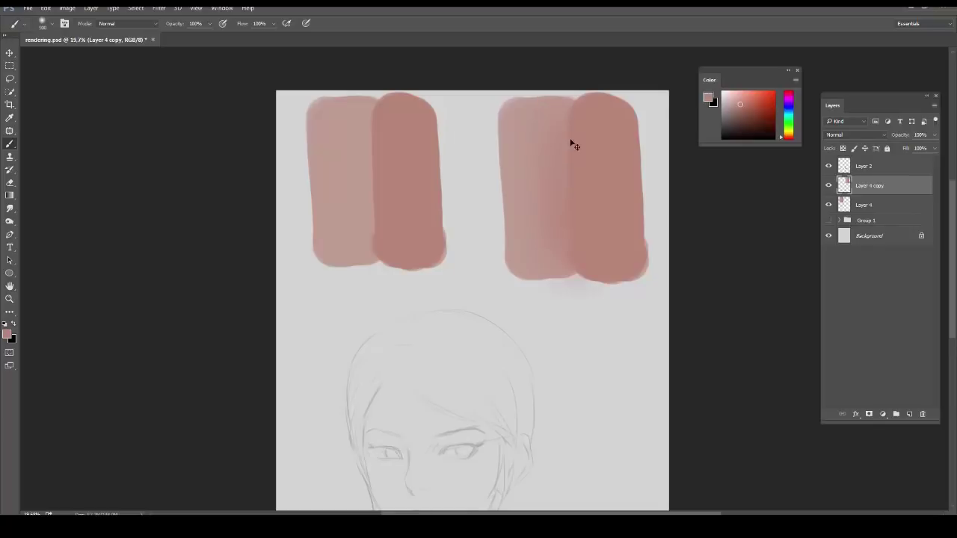
pyautogui.hotkey('ctrl', 'z')
pyautogui.press('[')
pyautogui.press('[')
pyautogui.moveTo(557, 120); pyautogui.dragTo(562, 251)
pyautogui.keyDown('alt'); pyautogui.click(555, 143); pyautogui.keyUp('alt')
pyautogui.moveTo(545, 101); pyautogui.dragTo(552, 231)
pyautogui.keyDown('alt'); pyautogui.click(565, 224); pyautogui.keyUp('alt')
pyautogui.moveTo(568, 112); pyautogui.dragTo(571, 267)
# Add a new layer and fill a freehand selection of the face and ear with the light tone of the left swatch
pyautogui.moveTo(632, 311)
pyautogui.mouseDown()
pyautogui.moveTo(615, 291)
pyautogui.moveTo(599, 300)
pyautogui.mouseUp()
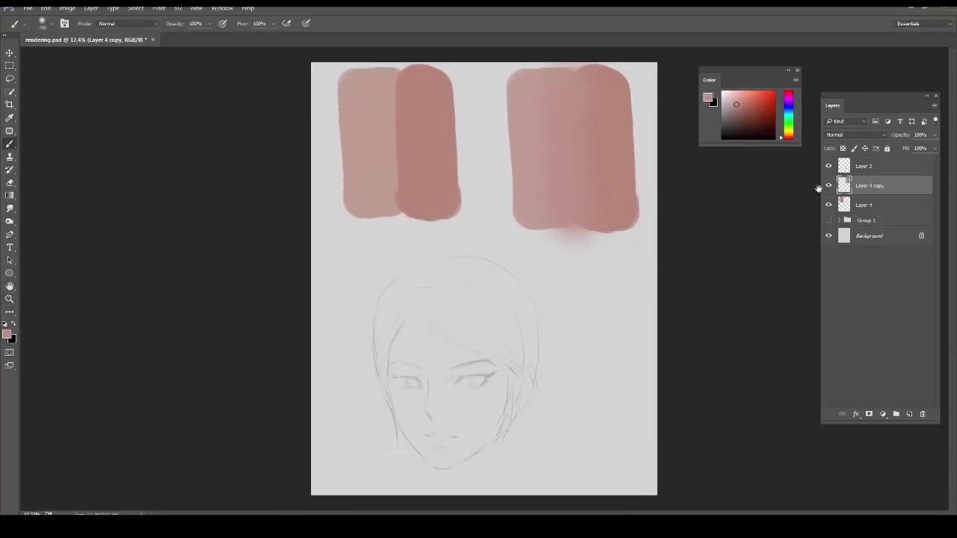
pyautogui.click(909, 414)
pyautogui.click(10, 131)
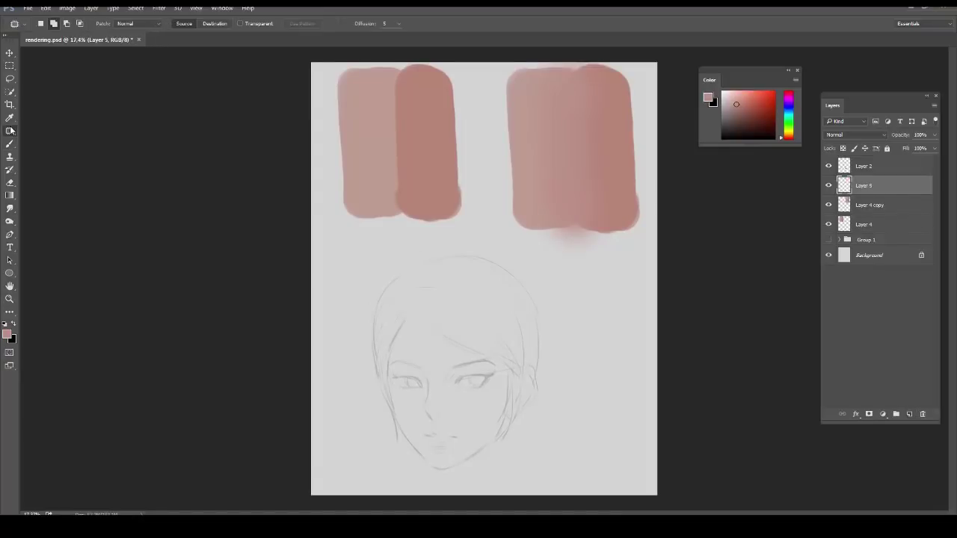
pyautogui.moveTo(387, 364)
pyautogui.mouseDown()
pyautogui.moveTo(411, 444)
pyautogui.moveTo(451, 474)
pyautogui.moveTo(515, 421)
pyautogui.moveTo(453, 286)
pyautogui.moveTo(407, 311)
pyautogui.mouseUp()
pyautogui.press('b')
pyautogui.keyDown('alt'); pyautogui.click(374, 157); pyautogui.keyUp('alt')
pyautogui.hotkey('alt', 'BackSpace')
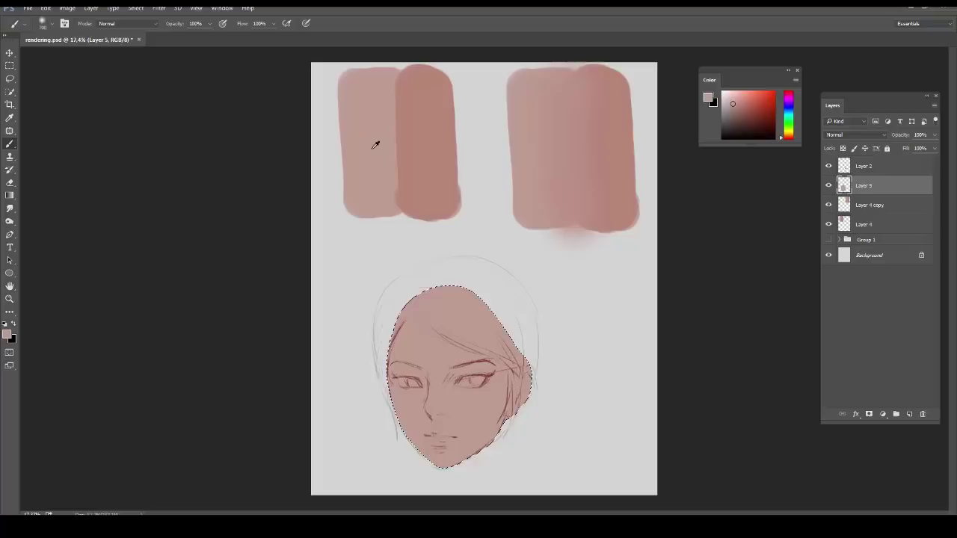
pyautogui.hotkey('ctrl', 'd')
# Switch to a harder round brush and paint a darker rosy patch on the cheek below the right-hand eye
pyautogui.moveTo(469, 372)
pyautogui.mouseDown()
pyautogui.moveTo(480, 381)
pyautogui.moveTo(460, 417)
pyautogui.mouseUp()
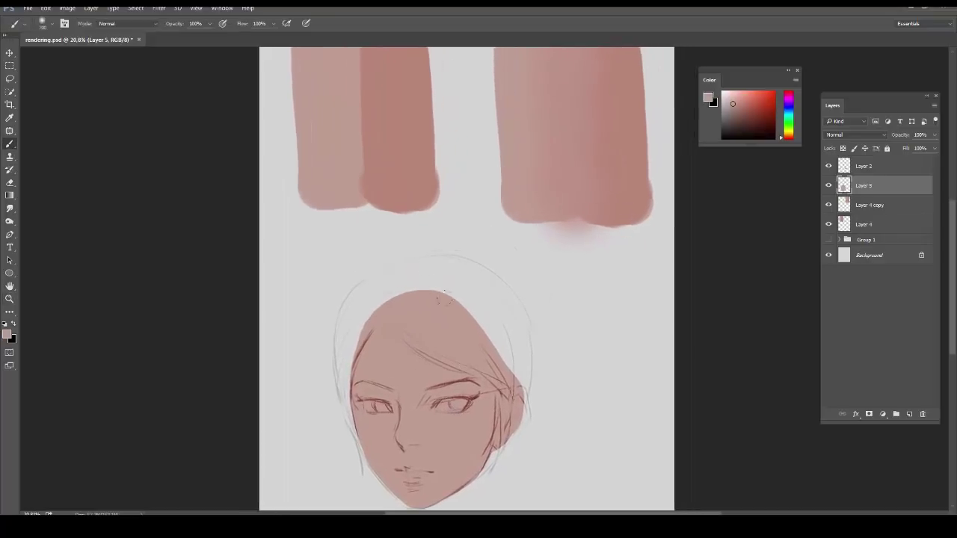
pyautogui.rightClick(457, 139)
pyautogui.doubleClick(480, 121)
pyautogui.moveTo(471, 422); pyautogui.dragTo(465, 443)
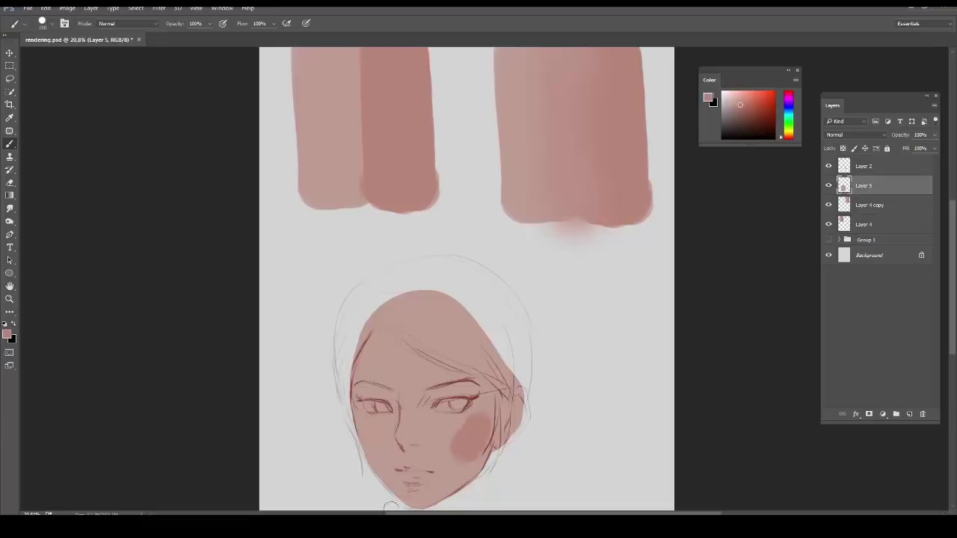
# Paint a rosy patch on the left-hand cheek and extend the right-hand cheek patch toward the nose
pyautogui.scroll(-2, 495, 376)
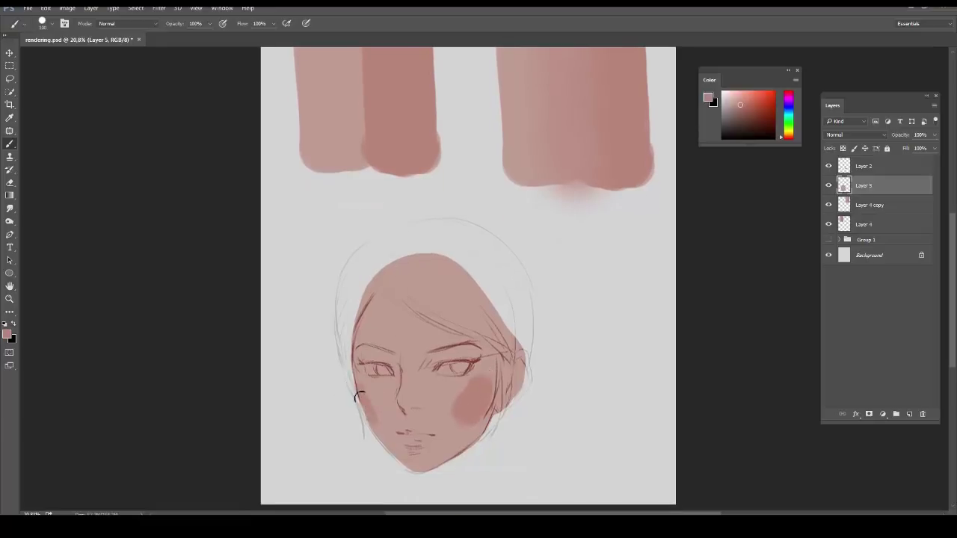
pyautogui.moveTo(367, 419)
pyautogui.mouseDown()
pyautogui.moveTo(388, 433)
pyautogui.moveTo(383, 378)
pyautogui.moveTo(385, 403)
pyautogui.mouseUp()
pyautogui.moveTo(464, 400); pyautogui.dragTo(458, 403)
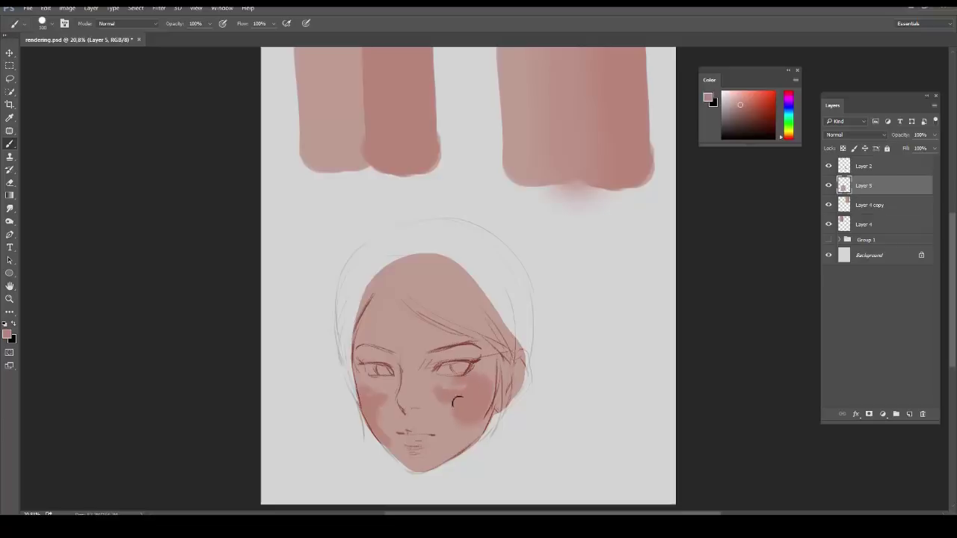
# Set the brush hardness to 0% and soften the right-hand cheek patch into the surrounding skin with sampled tones
pyautogui.rightClick(494, 286)
pyautogui.click(500, 103)
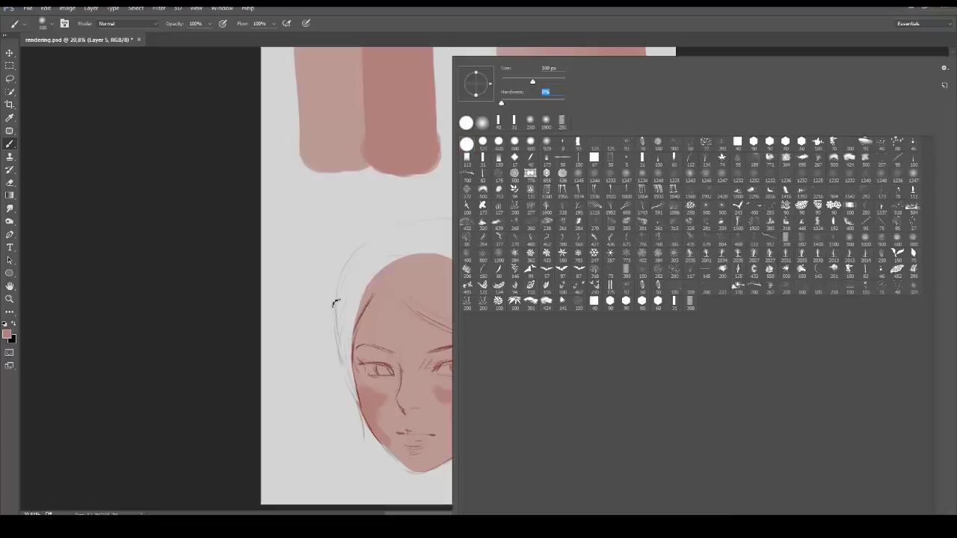
pyautogui.click(336, 302)
pyautogui.press(']')
pyautogui.moveTo(434, 400); pyautogui.dragTo(428, 383)
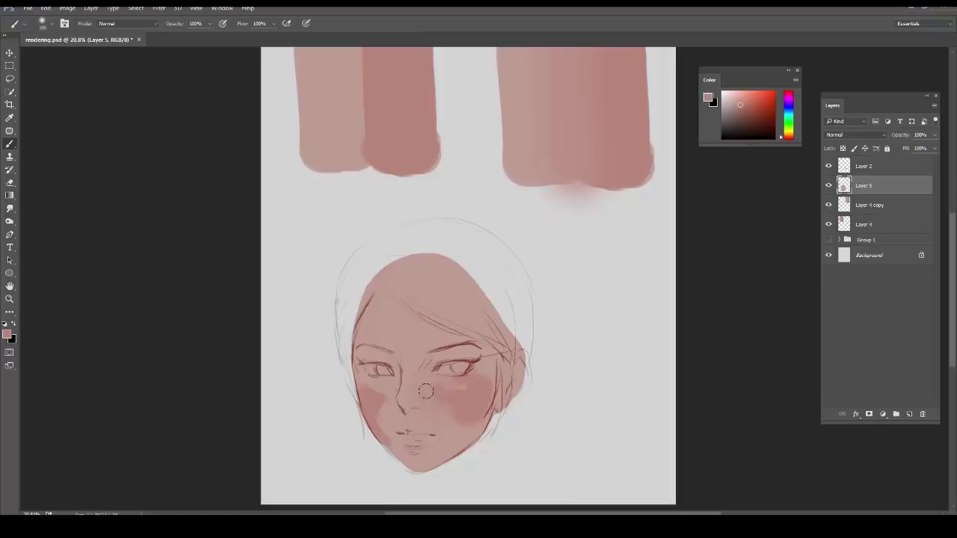
pyautogui.keyDown('alt'); pyautogui.click(454, 391); pyautogui.keyUp('alt')
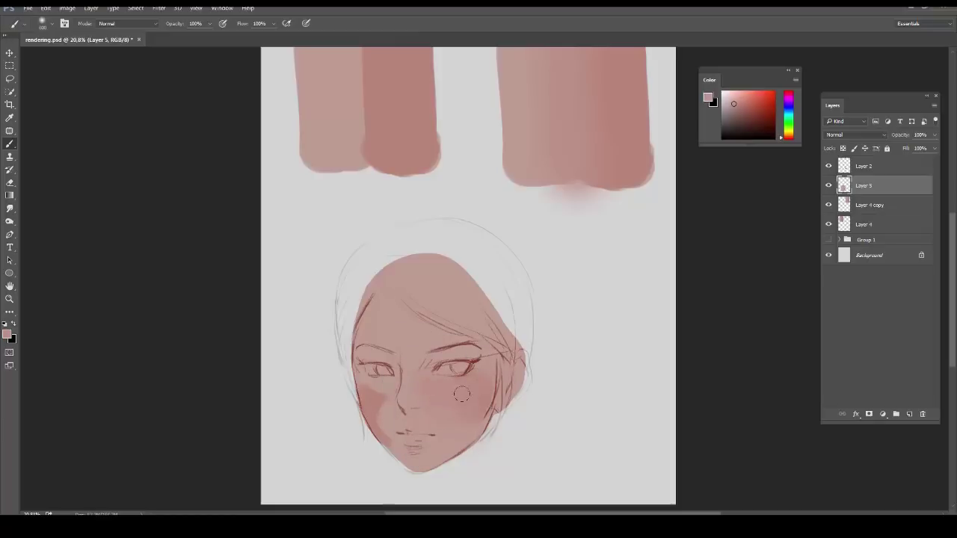
# Blend the left-hand cheek patch down along the jaw to the chin using tones sampled from the face
pyautogui.keyDown('alt'); pyautogui.click(370, 399); pyautogui.keyUp('alt')
pyautogui.keyDown('alt'); pyautogui.click(385, 419); pyautogui.keyUp('alt')
pyautogui.keyDown('alt'); pyautogui.click(368, 402); pyautogui.keyUp('alt')
pyautogui.keyDown('alt'); pyautogui.click(366, 402); pyautogui.keyUp('alt')
pyautogui.moveTo(374, 426); pyautogui.dragTo(408, 465)
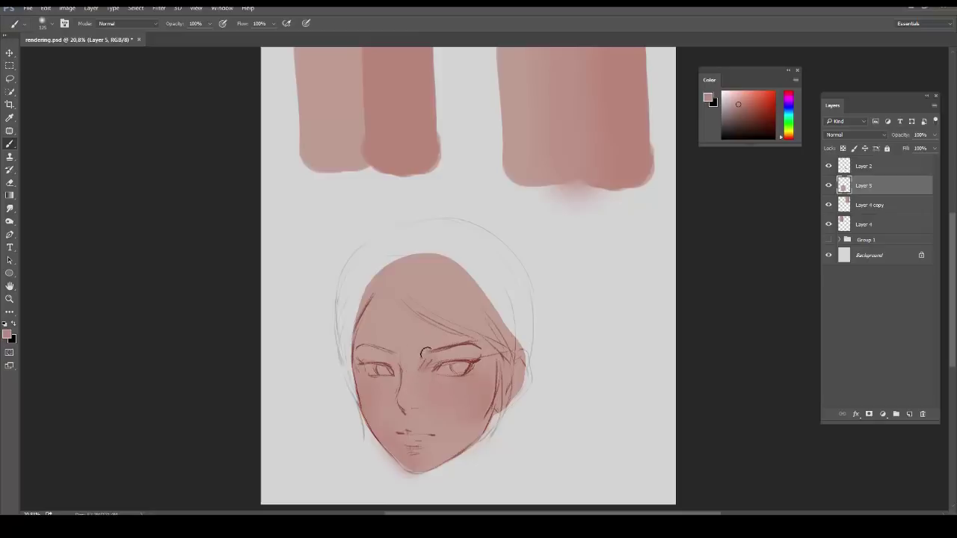
# Enlarge the soft brush and smooth the right-hand cheek and mouth area with colours sampled from the face
pyautogui.press(']')
pyautogui.press(']')
pyautogui.press(']')
pyautogui.press(']')
pyautogui.press(']')
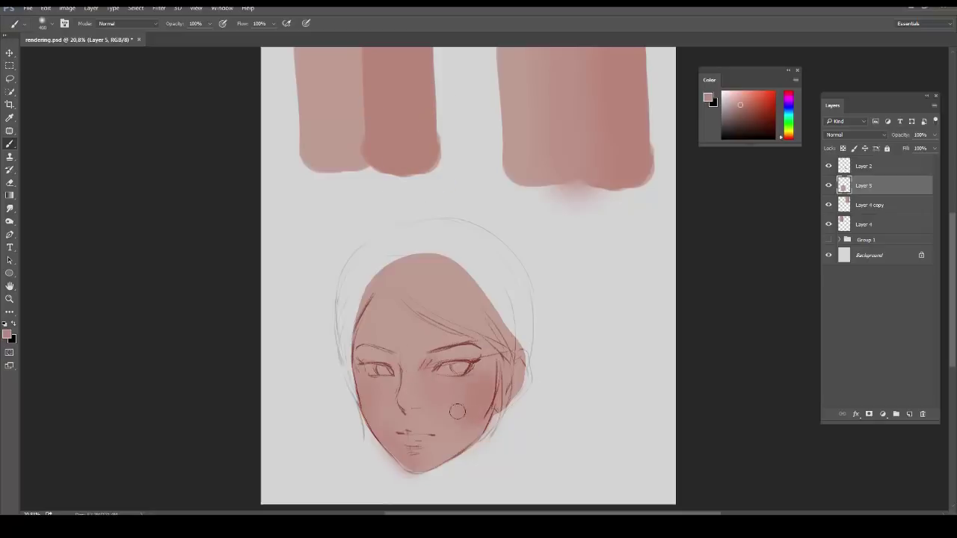
pyautogui.keyDown('alt'); pyautogui.click(428, 420); pyautogui.keyUp('alt')
pyautogui.keyDown('alt'); pyautogui.click(442, 434); pyautogui.keyUp('alt')
pyautogui.keyDown('alt'); pyautogui.click(491, 376); pyautogui.keyUp('alt')
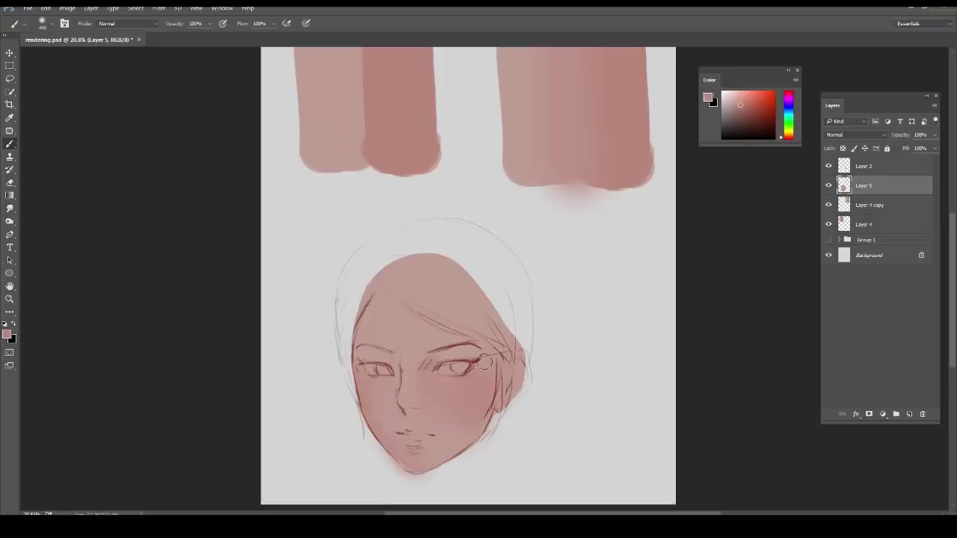
# Compare the sketch with and without the shaded face layer
pyautogui.scroll(-1, 516, 351)
pyautogui.click(829, 185)
pyautogui.click(828, 186)
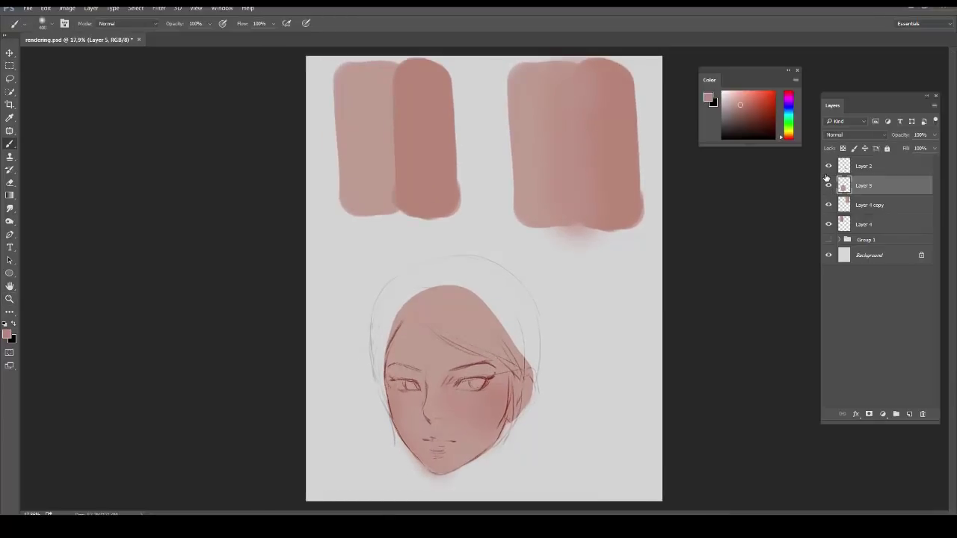
pyautogui.keyDown('alt'); pyautogui.click(430, 180); pyautogui.keyUp('alt')
pyautogui.keyDown('alt'); pyautogui.click(445, 392); pyautogui.keyUp('alt')
# Group the face layer with the two swatch layers and hide the group
pyautogui.keyDown('shift'); pyautogui.click(863, 224); pyautogui.keyUp('shift')
pyautogui.hotkey('ctrl', 'g')
pyautogui.click(828, 182)
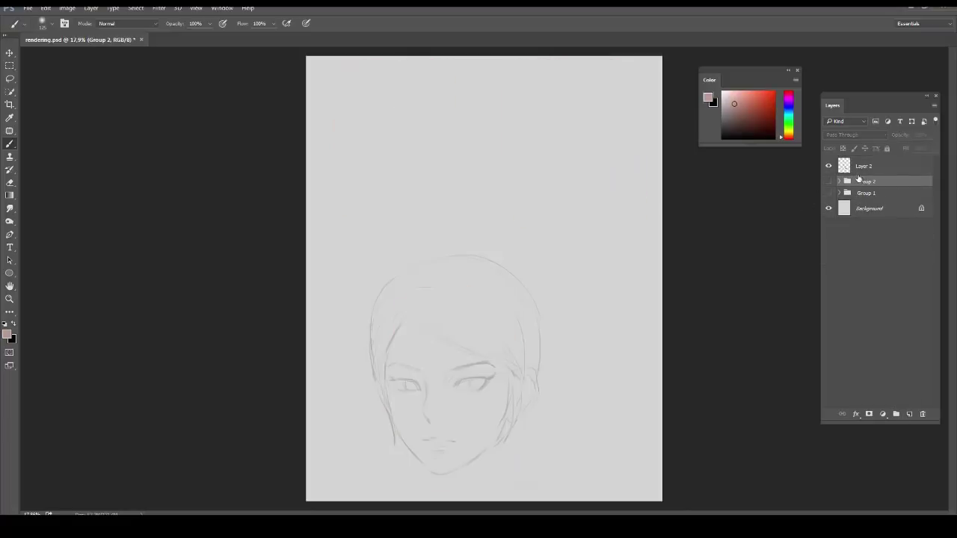
# Add a new layer above the hidden group and switch to a hard round brush
pyautogui.click(857, 166)
pyautogui.click(871, 182)
pyautogui.click(909, 414)
pyautogui.rightClick(377, 192)
pyautogui.click(394, 145)
pyautogui.click(318, 98)
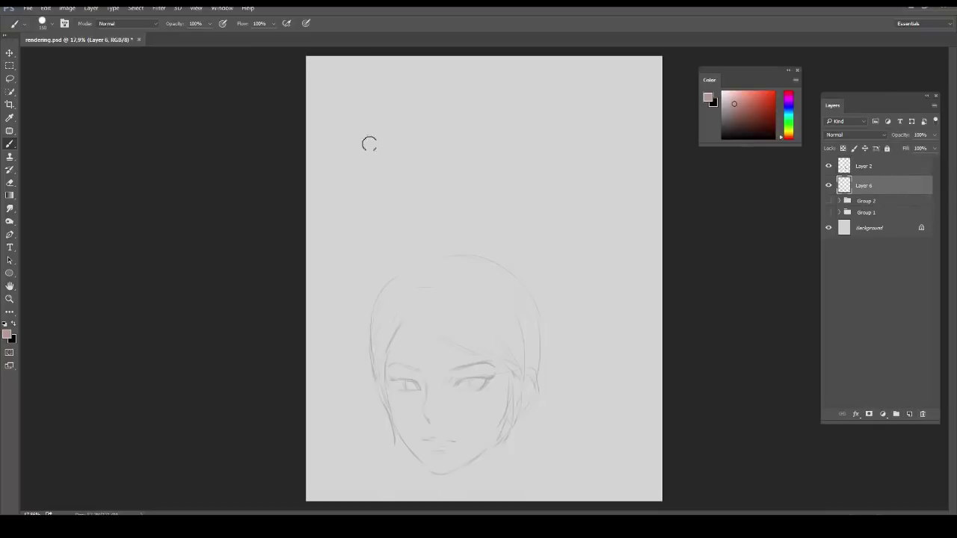
# Choose a muted brownish-pink skin tone and paint a wide vertical swatch in the page's upper-left area
pyautogui.click(789, 137)
pyautogui.click(732, 105)
pyautogui.moveTo(346, 107)
pyautogui.mouseDown()
pyautogui.moveTo(344, 173)
pyautogui.moveTo(356, 189)
pyautogui.mouseUp()
pyautogui.hotkey('ctrl', 'z')
pyautogui.moveTo(352, 114)
pyautogui.mouseDown()
pyautogui.moveTo(349, 147)
pyautogui.moveTo(352, 86)
pyautogui.moveTo(367, 113)
pyautogui.moveTo(361, 69)
pyautogui.moveTo(387, 72)
pyautogui.mouseUp()
# Try several darker, more yellow-orange browns as a second tone beside the light swatch
pyautogui.moveTo(789, 138); pyautogui.dragTo(787, 137)
pyautogui.moveTo(415, 75); pyautogui.dragTo(399, 158)
pyautogui.hotkey('ctrl', 'z')
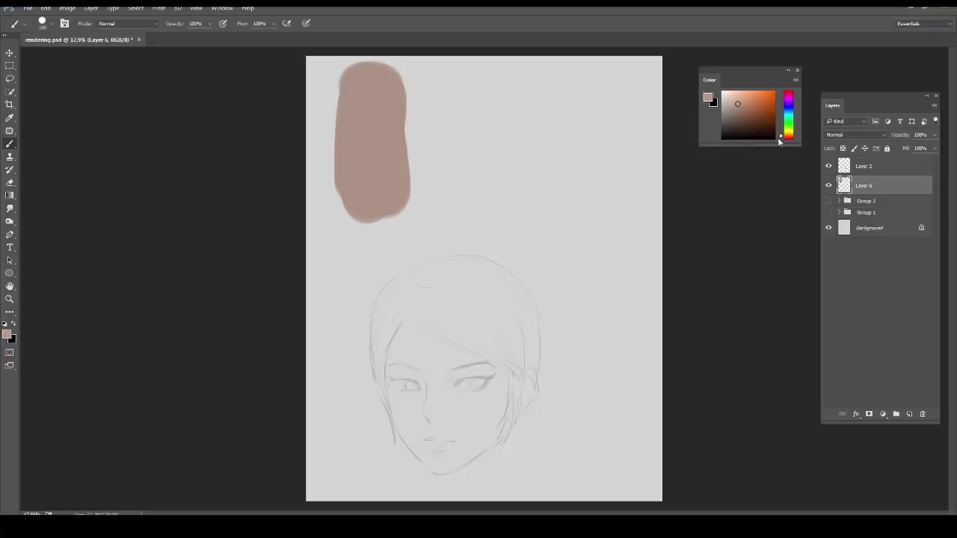
pyautogui.moveTo(788, 141); pyautogui.dragTo(790, 139)
pyautogui.click(742, 107)
pyautogui.moveTo(400, 74); pyautogui.dragTo(419, 211)
pyautogui.hotkey('ctrl', 'z')
pyautogui.moveTo(740, 115); pyautogui.dragTo(747, 110)
pyautogui.moveTo(405, 81); pyautogui.dragTo(416, 226)
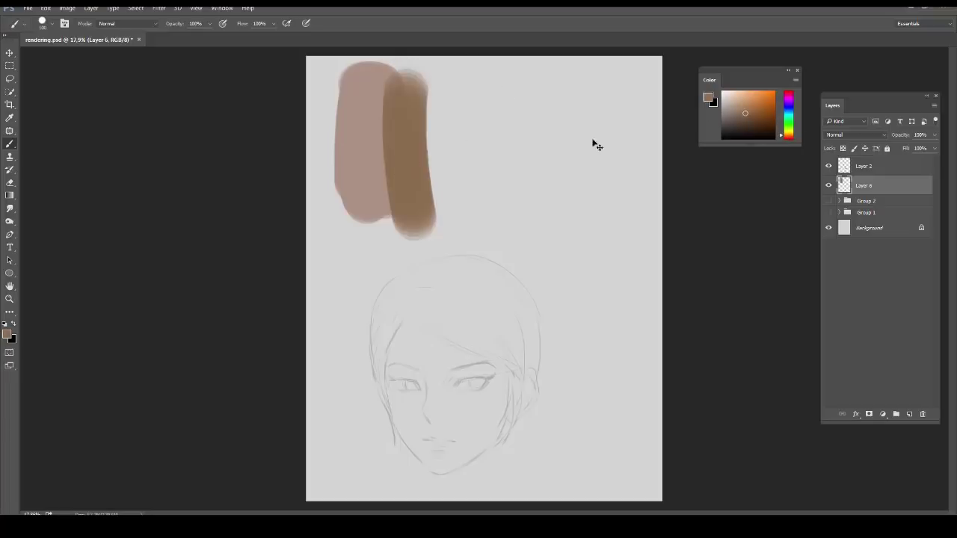
pyautogui.hotkey('ctrl', 'z')
# Paint a darker reddish-brown stroke beside the light tone and widen both halves of the swatch with their sampled colours
pyautogui.click(788, 138)
pyautogui.click(742, 110)
pyautogui.moveTo(410, 72)
pyautogui.mouseDown()
pyautogui.moveTo(398, 170)
pyautogui.moveTo(419, 204)
pyautogui.mouseUp()
pyautogui.keyDown('alt'); pyautogui.click(364, 96); pyautogui.keyUp('alt')
pyautogui.moveTo(338, 80); pyautogui.dragTo(354, 207)
pyautogui.keyDown('alt'); pyautogui.click(425, 109); pyautogui.keyUp('alt')
pyautogui.moveTo(430, 71); pyautogui.dragTo(400, 192)
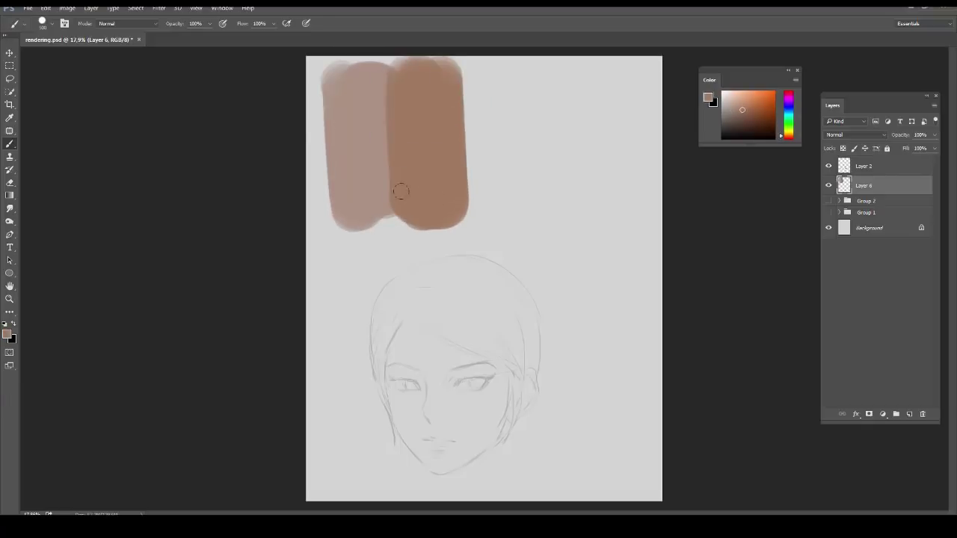
# Duplicate the two-tone swatch to the right and blend the copy's seam with an enlarged Smudge tool
pyautogui.press('v')
pyautogui.moveTo(433, 153); pyautogui.dragTo(611, 161)
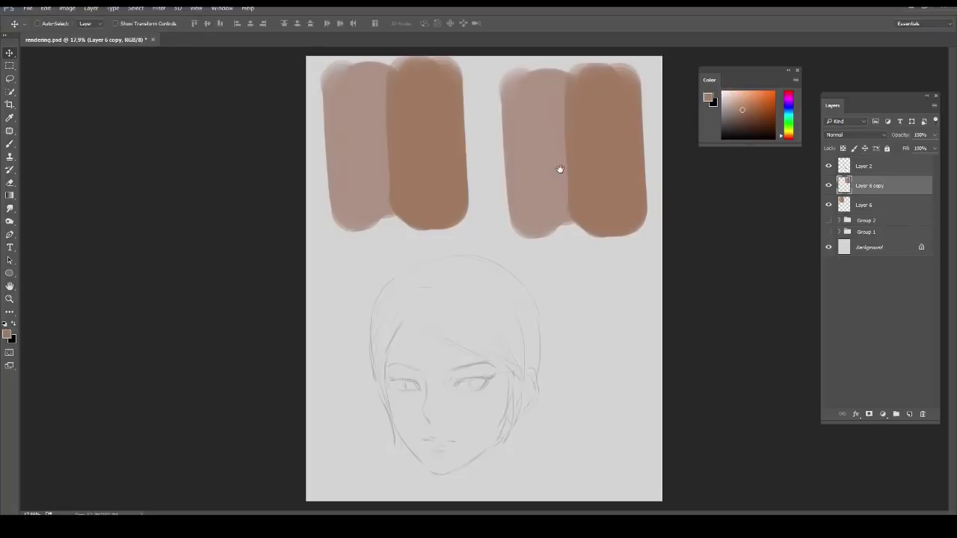
pyautogui.press('r')
pyautogui.press(']')
pyautogui.press(']')
pyautogui.press(']')
pyautogui.press(']')
pyautogui.press(']')
pyautogui.press(']')
pyautogui.press(']')
pyautogui.press(']')
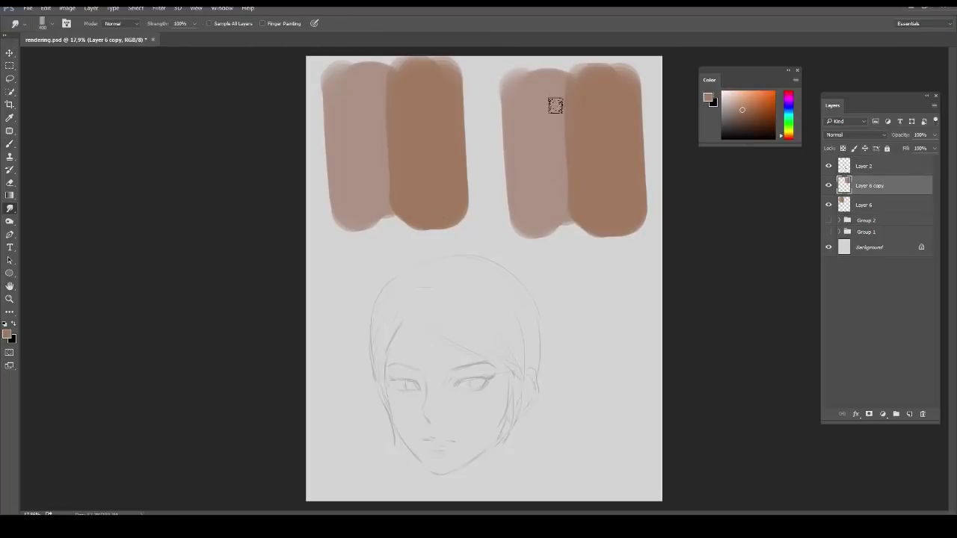
pyautogui.moveTo(561, 80); pyautogui.dragTo(570, 224)
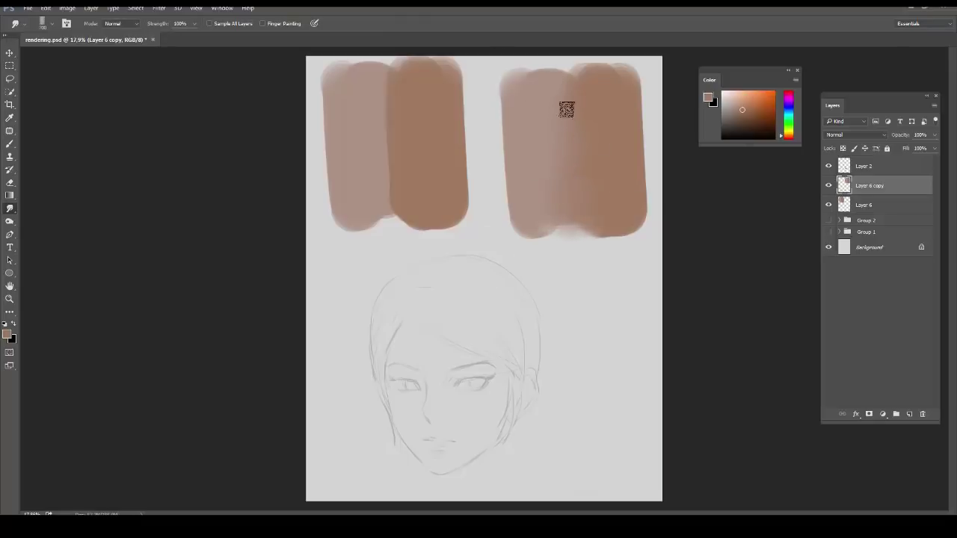
# Add a new layer and outline the sketched face and ear with a freehand Patch tool selection
pyautogui.click(910, 414)
pyautogui.click(10, 131)
pyautogui.hotkey('ctrl', 'space')
pyautogui.moveTo(421, 343); pyautogui.dragTo(449, 343)
pyautogui.moveTo(387, 297)
pyautogui.mouseDown()
pyautogui.moveTo(388, 240)
pyautogui.moveTo(389, 399)
pyautogui.moveTo(455, 469)
pyautogui.moveTo(579, 381)
pyautogui.moveTo(421, 262)
pyautogui.mouseUp()
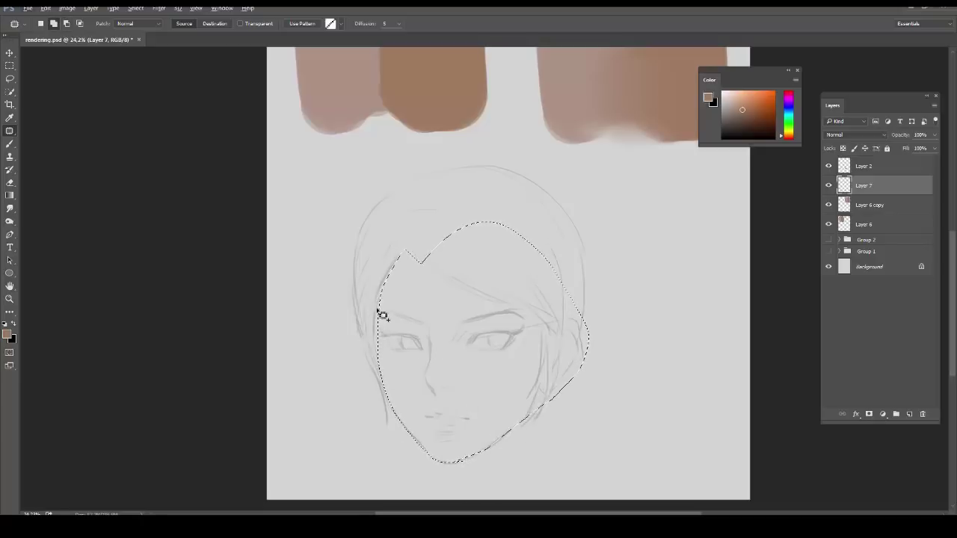
pyautogui.moveTo(378, 303); pyautogui.dragTo(397, 370)
pyautogui.moveTo(570, 296)
pyautogui.mouseDown()
pyautogui.moveTo(578, 331)
pyautogui.moveTo(601, 347)
pyautogui.moveTo(545, 399)
pyautogui.moveTo(569, 401)
pyautogui.moveTo(549, 429)
pyautogui.moveTo(508, 445)
pyautogui.mouseUp()
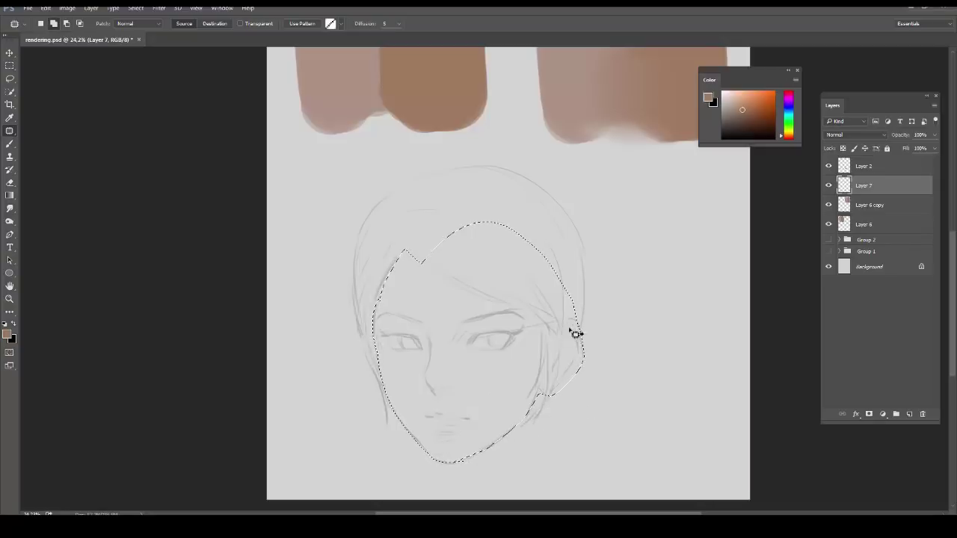
# Fill the face selection with the light tone of the left swatch and deselect it
pyautogui.press('b')
pyautogui.keyDown('alt'); pyautogui.click(361, 75); pyautogui.keyUp('alt')
pyautogui.hotkey('alt', 'BackSpace')
pyautogui.hotkey('ctrl', 'd')
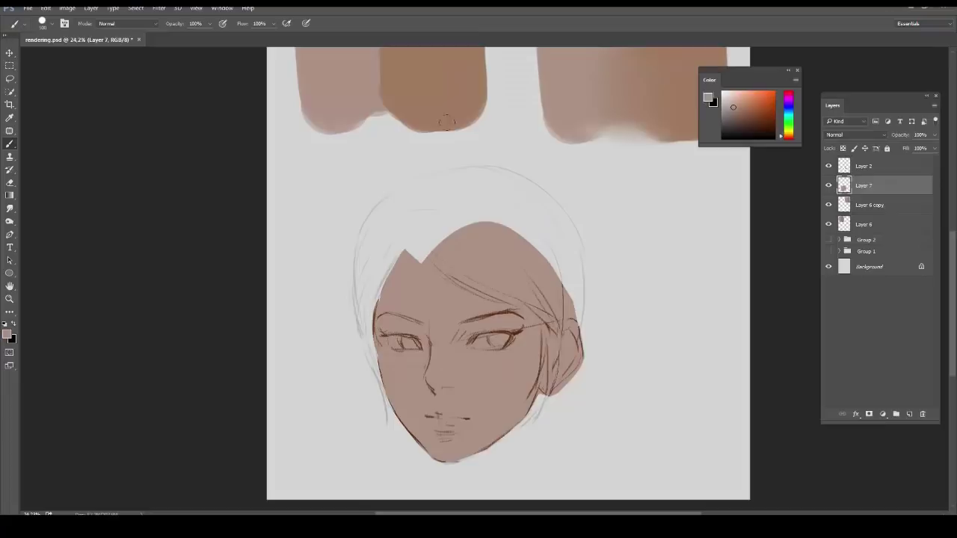
# Paint a darker brown patch on the cheek below the right-hand eye with a reduced brush
pyautogui.keyDown('alt'); pyautogui.click(440, 327); pyautogui.keyUp('alt')
pyautogui.hotkey('ctrl', 'z')
pyautogui.press('[')
pyautogui.press('[')
pyautogui.moveTo(523, 367); pyautogui.dragTo(493, 388)
# Add brown shading with a smaller brush on the right-hand eyelid, beside and under the nose, and across both cheeks
pyautogui.moveTo(452, 358)
pyautogui.mouseDown()
pyautogui.moveTo(446, 314)
pyautogui.moveTo(453, 342)
pyautogui.mouseUp()
pyautogui.hotkey('ctrl', 'z')
pyautogui.press('[')
pyautogui.press('[')
pyautogui.press('[')
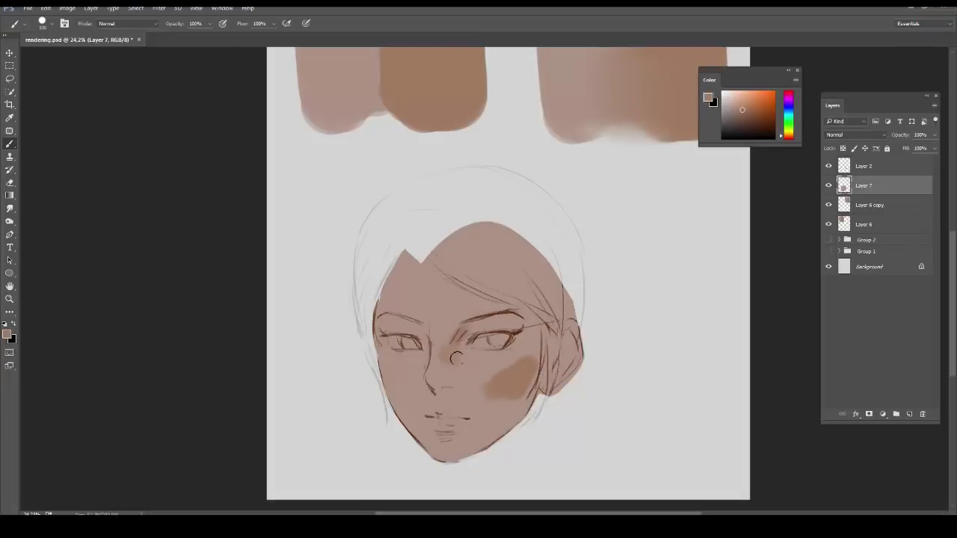
pyautogui.moveTo(524, 319); pyautogui.dragTo(505, 330)
pyautogui.moveTo(432, 367)
pyautogui.mouseDown()
pyautogui.moveTo(431, 385)
pyautogui.moveTo(450, 390)
pyautogui.mouseUp()
pyautogui.moveTo(512, 372)
pyautogui.mouseDown()
pyautogui.moveTo(464, 364)
pyautogui.moveTo(486, 372)
pyautogui.mouseUp()
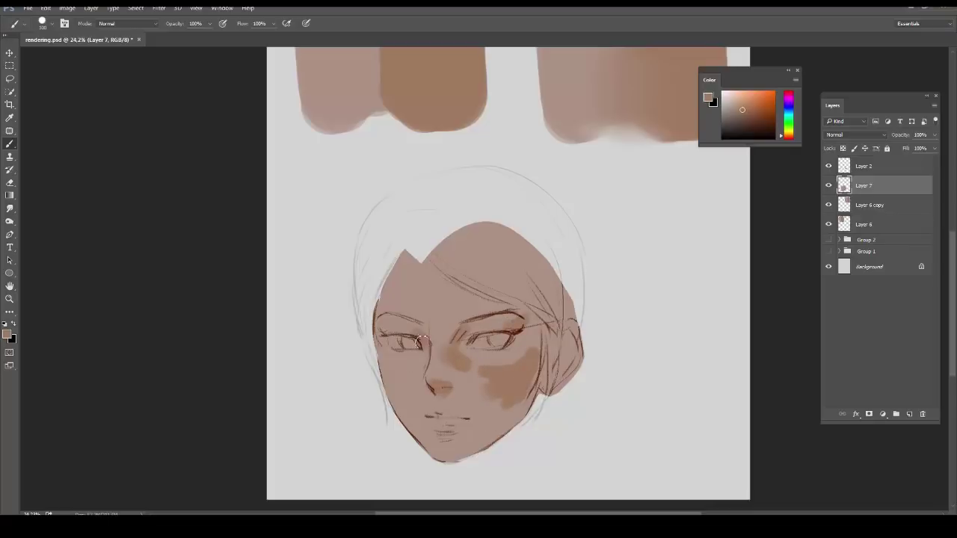
# Blend the brown patches on the cheeks and nose into the skin with the Smudge tool
pyautogui.click(10, 209)
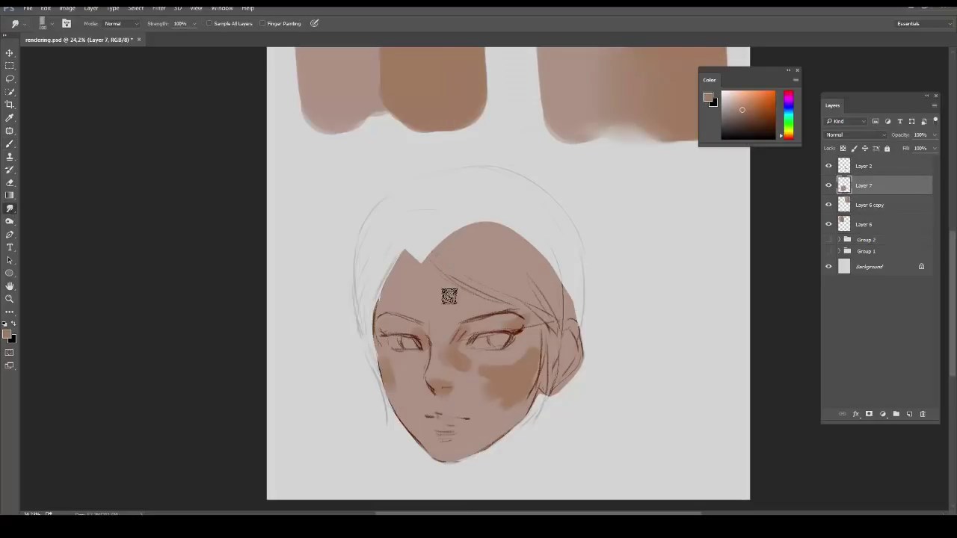
pyautogui.moveTo(444, 347)
pyautogui.mouseDown()
pyautogui.moveTo(477, 367)
pyautogui.moveTo(471, 372)
pyautogui.moveTo(514, 362)
pyautogui.moveTo(516, 376)
pyautogui.moveTo(493, 391)
pyautogui.moveTo(503, 371)
pyautogui.mouseUp()
pyautogui.press(']')
pyautogui.press(']')
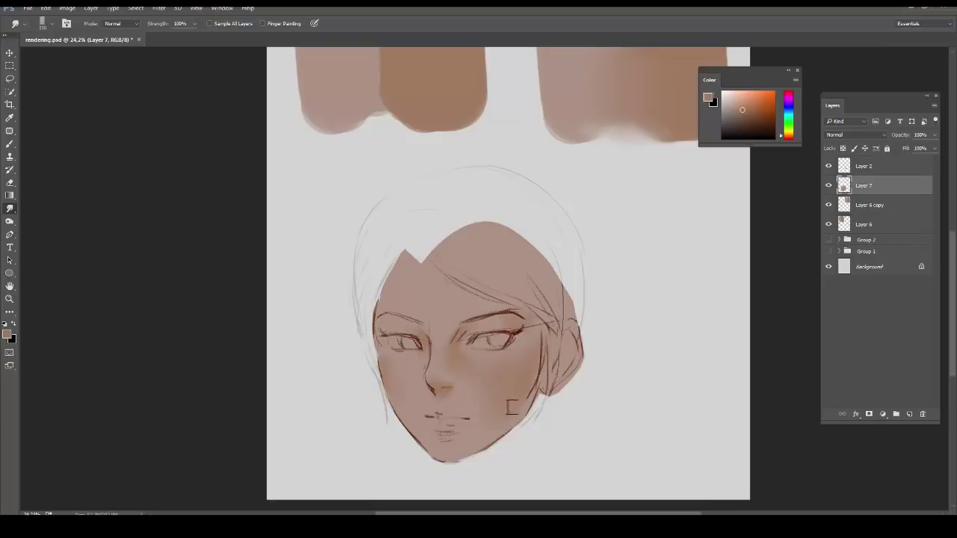
# Inspect the smudged shading up close and compare the sketch with the face and swatch layers hidden and shown
pyautogui.scroll(-1, 512, 408)
pyautogui.scroll(3, 524, 374)
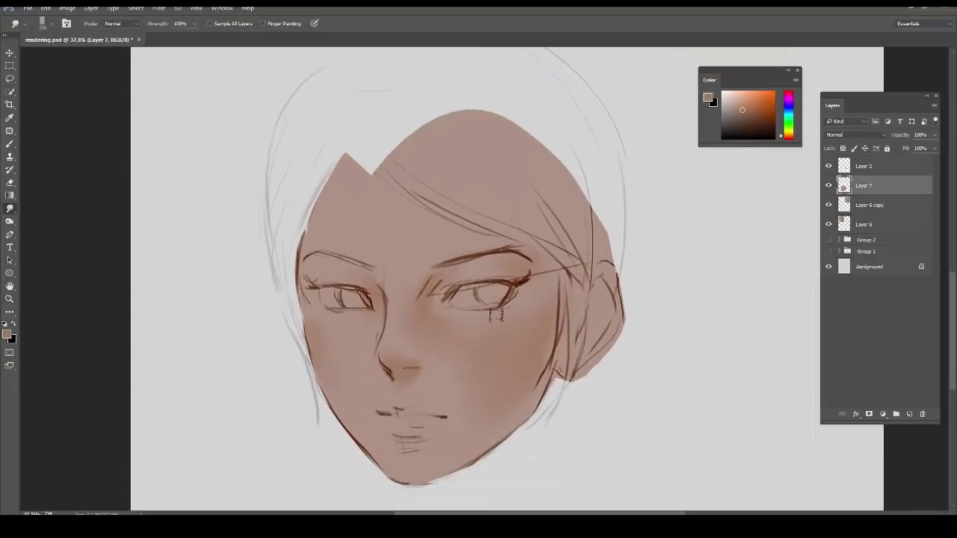
pyautogui.scroll(-4, 495, 315)
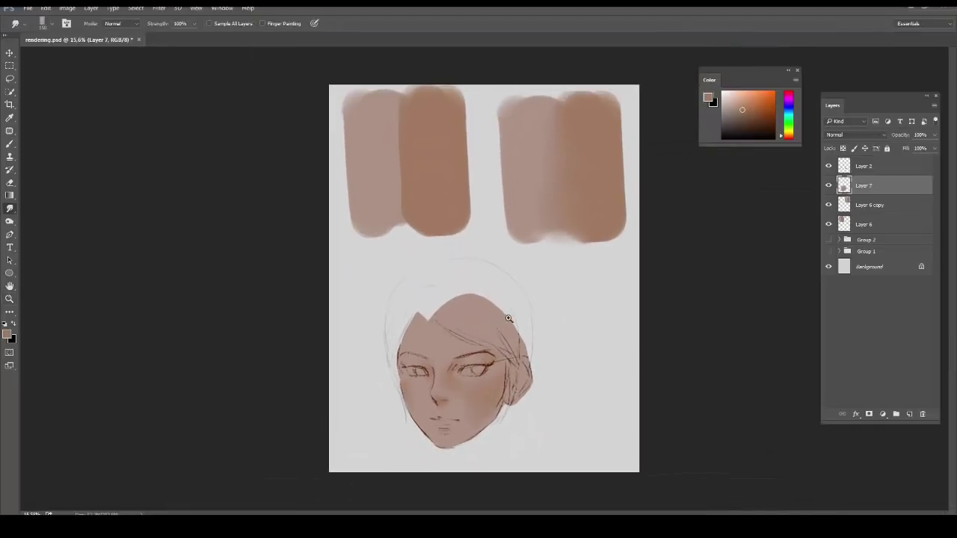
pyautogui.click(830, 185)
pyautogui.click(829, 186)
pyautogui.scroll(1, 528, 324)
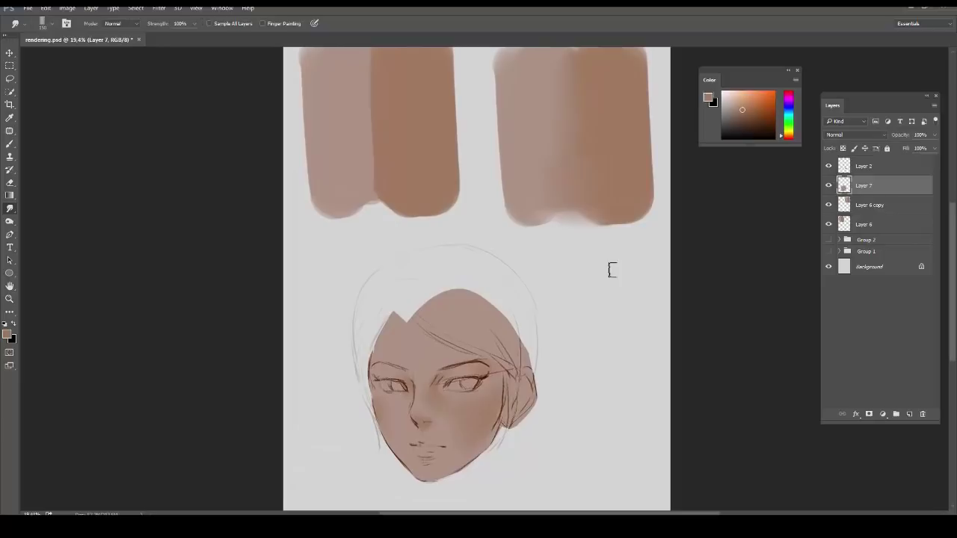
pyautogui.moveTo(632, 282); pyautogui.dragTo(636, 285)
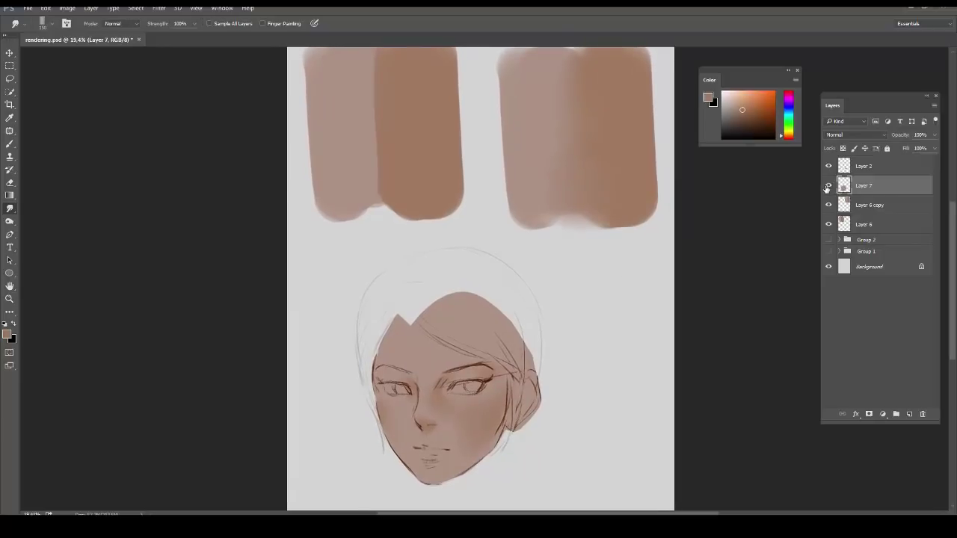
pyautogui.moveTo(830, 207); pyautogui.dragTo(829, 225)
pyautogui.click(829, 167)
pyautogui.click(829, 167)
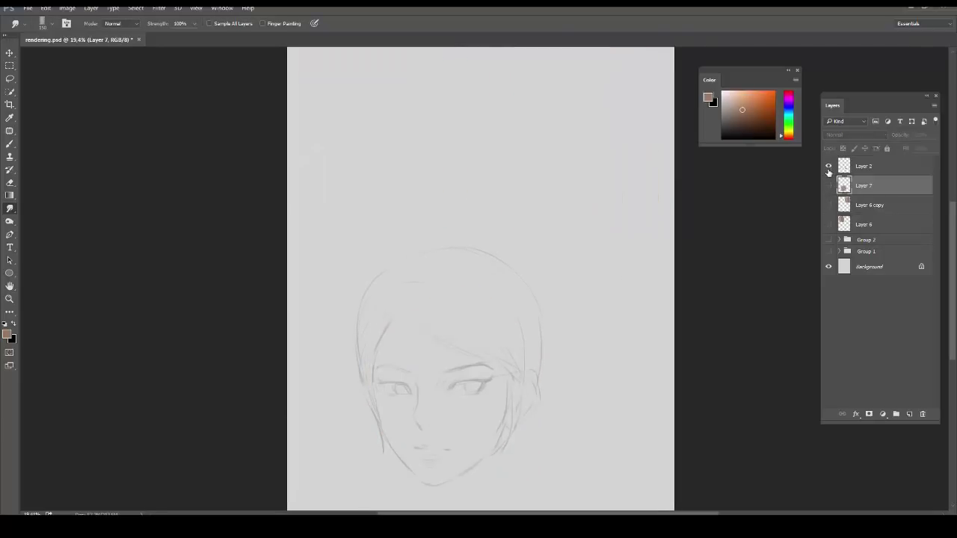
pyautogui.moveTo(830, 187); pyautogui.dragTo(829, 224)
# Group the face layer with the two brown swatch layers and keep the group visible
pyautogui.keyDown('shift'); pyautogui.click(881, 227); pyautogui.keyUp('shift')
pyautogui.click(897, 415)
pyautogui.click(830, 183)
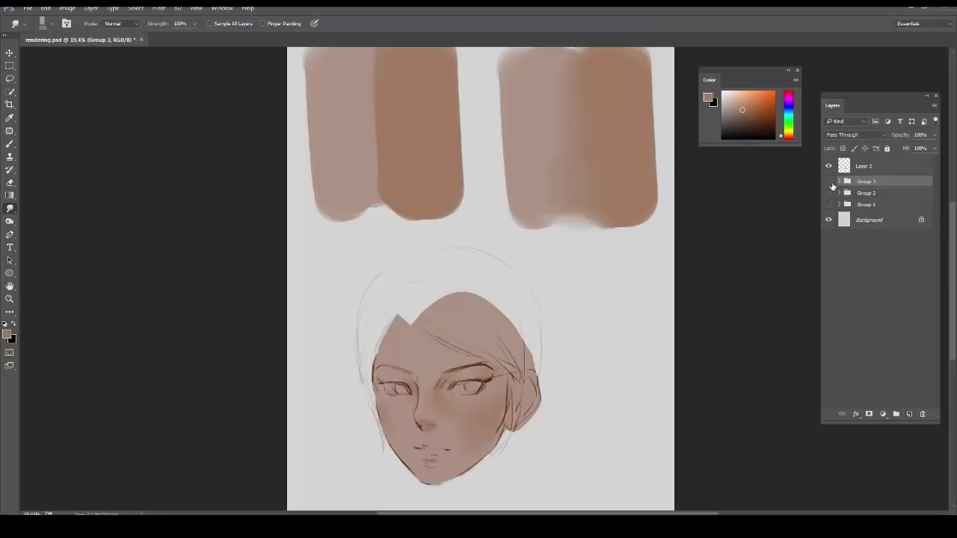
pyautogui.click(829, 181)
pyautogui.click(828, 181)
# Add a new layer above the group and paint the right-hand hair mass in dark brown, clearing the ear
pyautogui.press('b')
pyautogui.hotkey('ctrl', 'shift', 'alt', 'n')
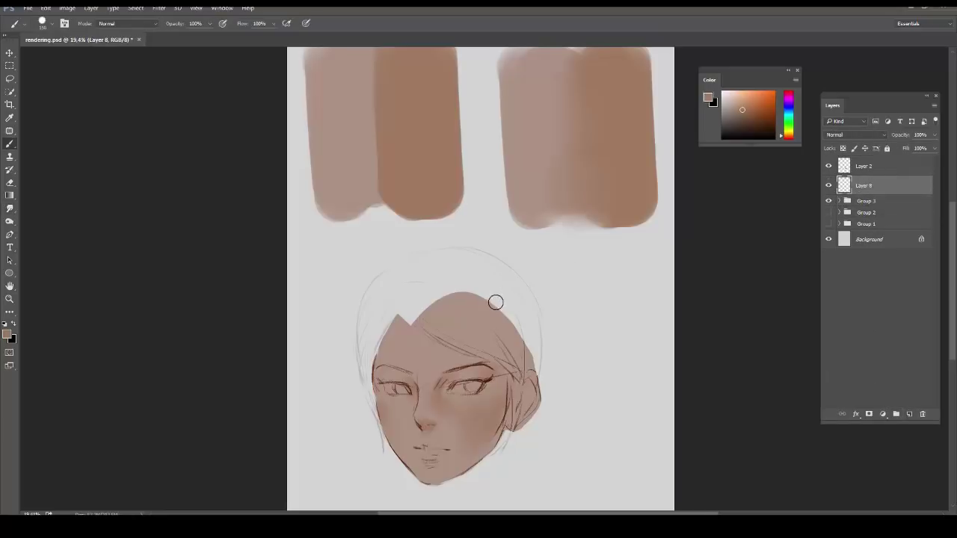
pyautogui.click(737, 129)
pyautogui.moveTo(420, 296)
pyautogui.mouseDown()
pyautogui.moveTo(499, 341)
pyautogui.moveTo(427, 321)
pyautogui.mouseUp()
pyautogui.hotkey('ctrl', 'z')
pyautogui.press('[')
pyautogui.moveTo(498, 345); pyautogui.dragTo(512, 353)
pyautogui.moveTo(454, 323)
pyautogui.mouseDown()
pyautogui.moveTo(403, 269)
pyautogui.moveTo(516, 276)
pyautogui.moveTo(479, 258)
pyautogui.moveTo(516, 370)
pyautogui.moveTo(511, 420)
pyautogui.moveTo(528, 305)
pyautogui.mouseUp()
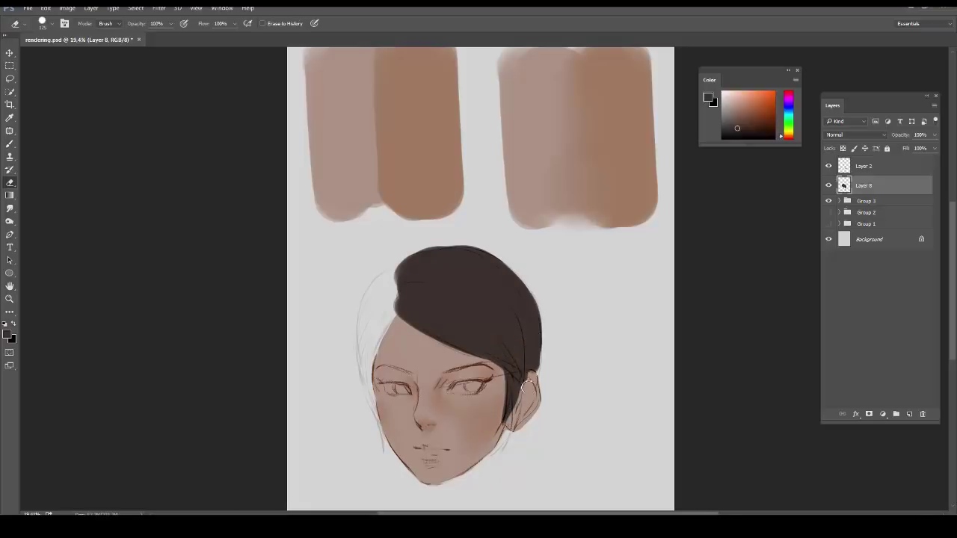
# Paint the dark hair down the left-hand side of the face into a thin strand and trim it with the Eraser
pyautogui.moveTo(395, 299)
pyautogui.mouseDown()
pyautogui.moveTo(371, 340)
pyautogui.moveTo(389, 284)
pyautogui.moveTo(380, 280)
pyautogui.moveTo(365, 322)
pyautogui.moveTo(367, 398)
pyautogui.mouseUp()
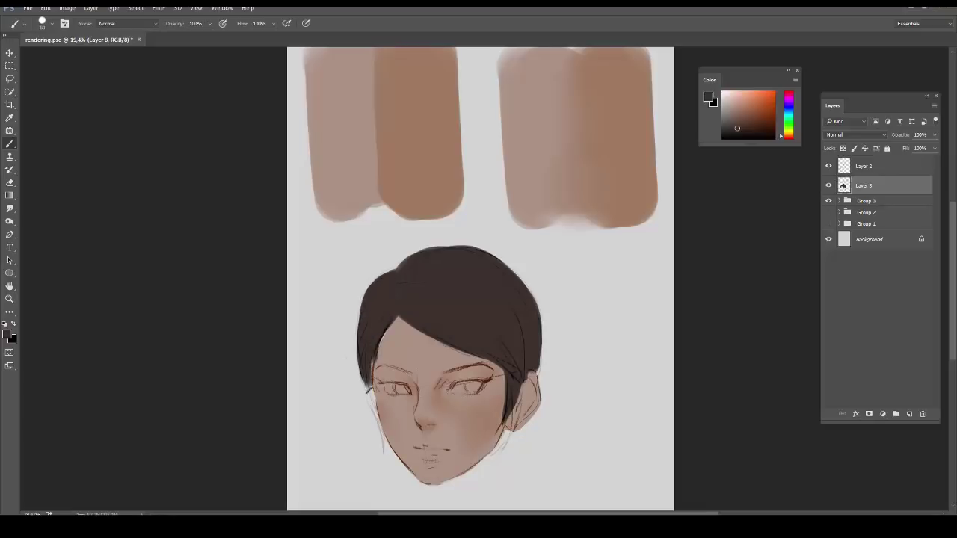
pyautogui.moveTo(370, 364); pyautogui.dragTo(369, 402)
pyautogui.hotkey('ctrl', 'z')
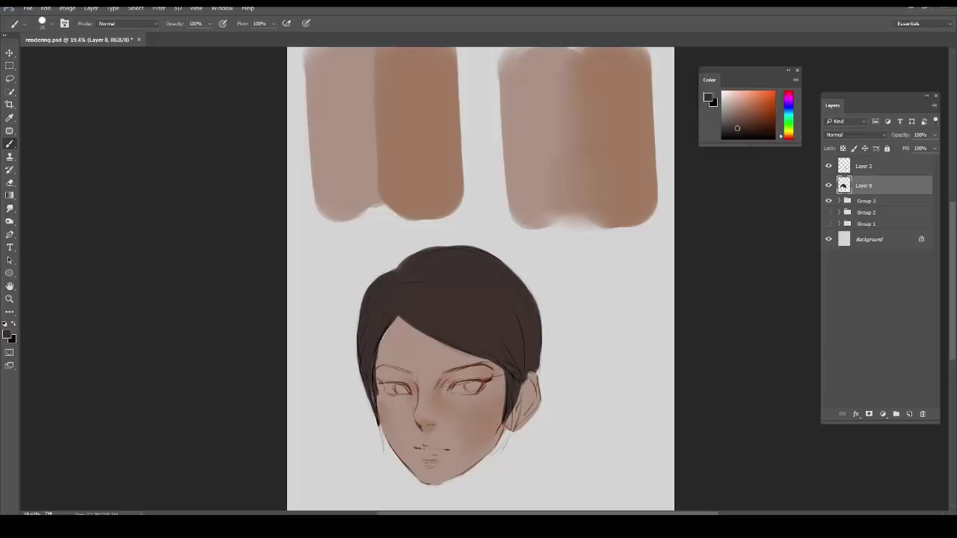
pyautogui.hotkey('ctrl', 'z')
pyautogui.press('e')
pyautogui.moveTo(377, 420)
pyautogui.mouseDown()
pyautogui.moveTo(383, 457)
pyautogui.moveTo(373, 472)
pyautogui.mouseUp()
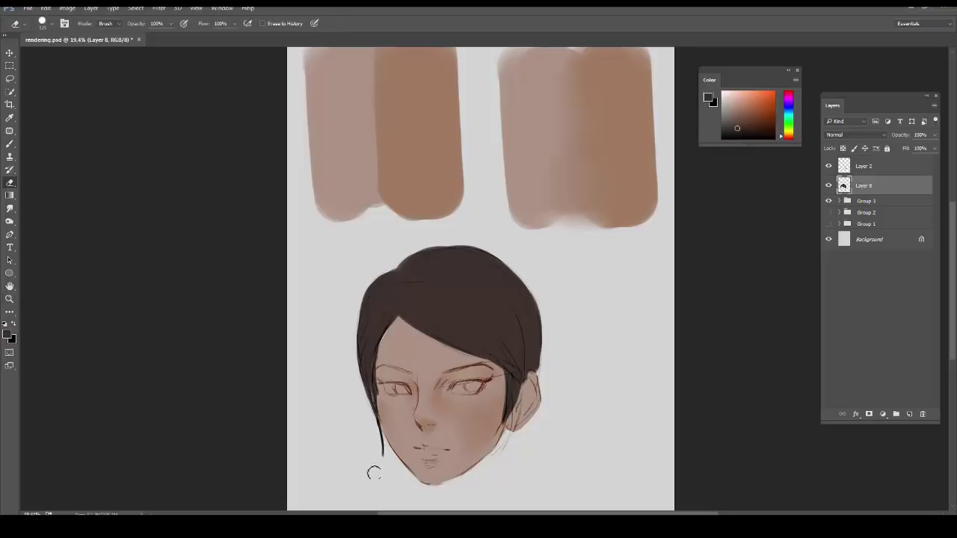
# Paint a thin dark strand hanging in front of the ear and a loose strand over the crown with the Brush
pyautogui.press('b')
pyautogui.moveTo(513, 389); pyautogui.dragTo(497, 456)
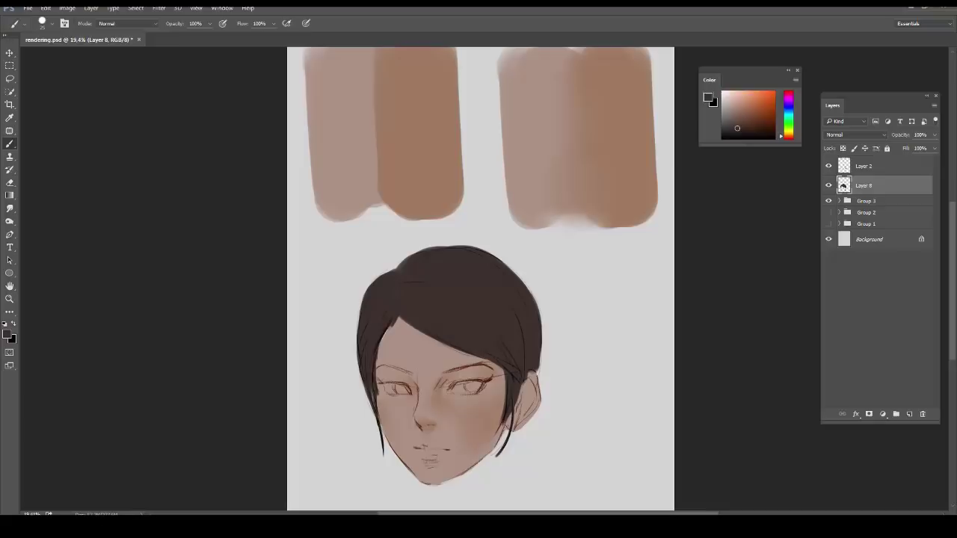
pyautogui.moveTo(396, 269)
pyautogui.mouseDown()
pyautogui.moveTo(441, 247)
pyautogui.moveTo(474, 248)
pyautogui.mouseUp()
pyautogui.hotkey('ctrl', 'z')
pyautogui.moveTo(479, 367); pyautogui.dragTo(452, 377)
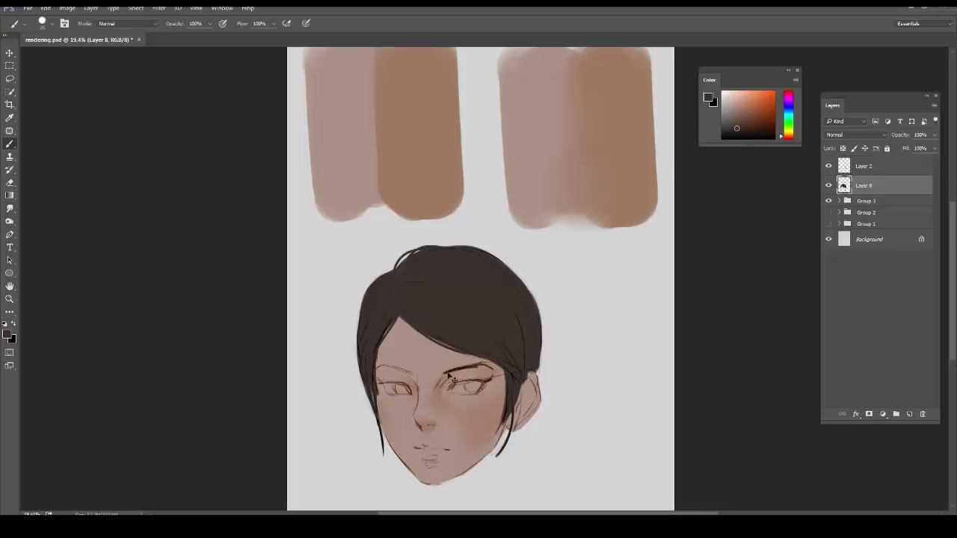
pyautogui.hotkey('ctrl', 'z')
# Pick a lighter warm brown and block in highlight patches on the right-hand fringe and the left-hand hair section
pyautogui.click(734, 123)
pyautogui.click(790, 136)
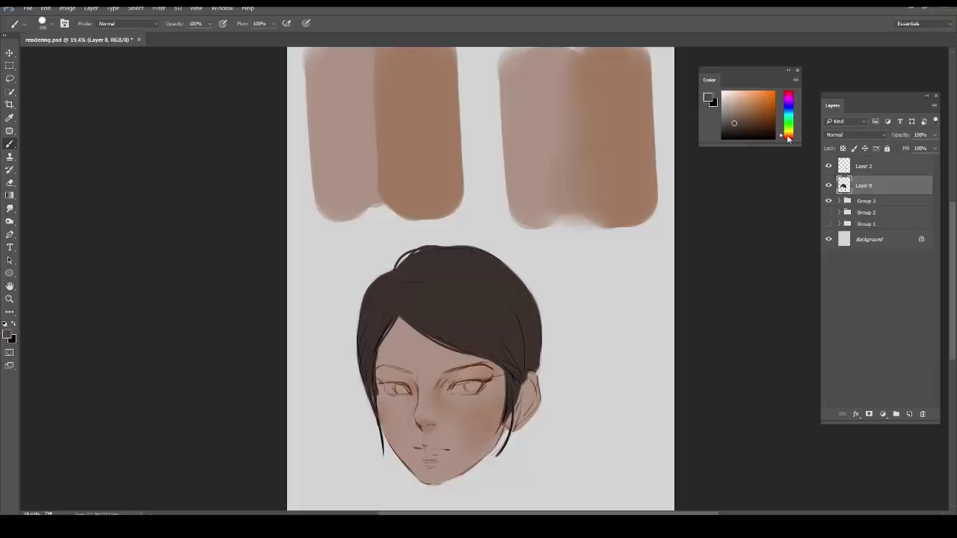
pyautogui.moveTo(434, 294)
pyautogui.mouseDown()
pyautogui.moveTo(459, 329)
pyautogui.moveTo(450, 331)
pyautogui.moveTo(446, 314)
pyautogui.moveTo(472, 315)
pyautogui.moveTo(504, 277)
pyautogui.moveTo(482, 333)
pyautogui.mouseUp()
pyautogui.hotkey('ctrl', 'z')
pyautogui.click(785, 138)
pyautogui.press(']')
pyautogui.hotkey('ctrl', 'z')
pyautogui.keyDown('alt'); pyautogui.click(454, 311); pyautogui.keyUp('alt')
pyautogui.keyDown('alt'); pyautogui.click(438, 326); pyautogui.keyUp('alt')
pyautogui.press('[')
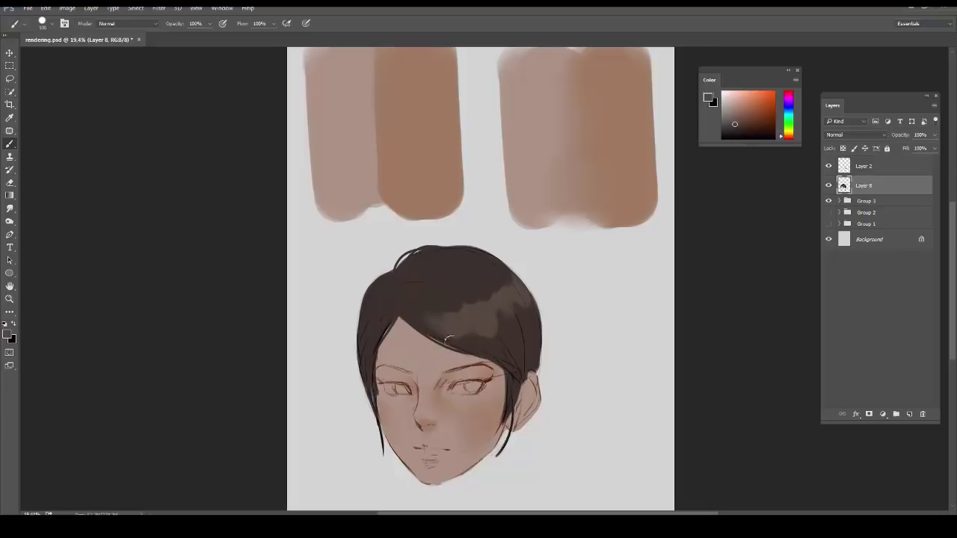
pyautogui.moveTo(390, 285); pyautogui.dragTo(366, 315)
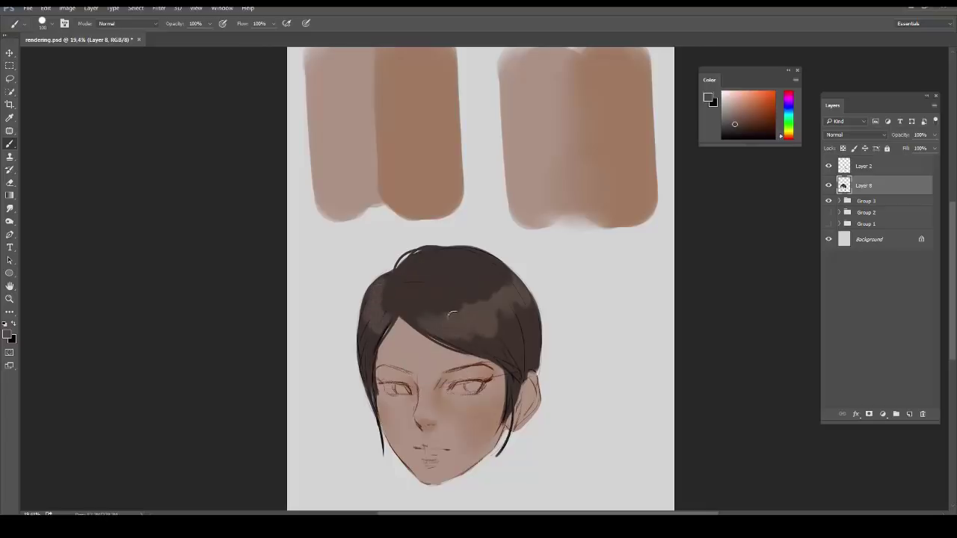
# Blend the edges of the fringe highlight by painting with tones sampled from the surrounding hair
pyautogui.keyDown('alt'); pyautogui.click(450, 317); pyautogui.keyUp('alt')
pyautogui.moveTo(451, 317)
pyautogui.mouseDown()
pyautogui.moveTo(474, 313)
pyautogui.moveTo(500, 289)
pyautogui.mouseUp()
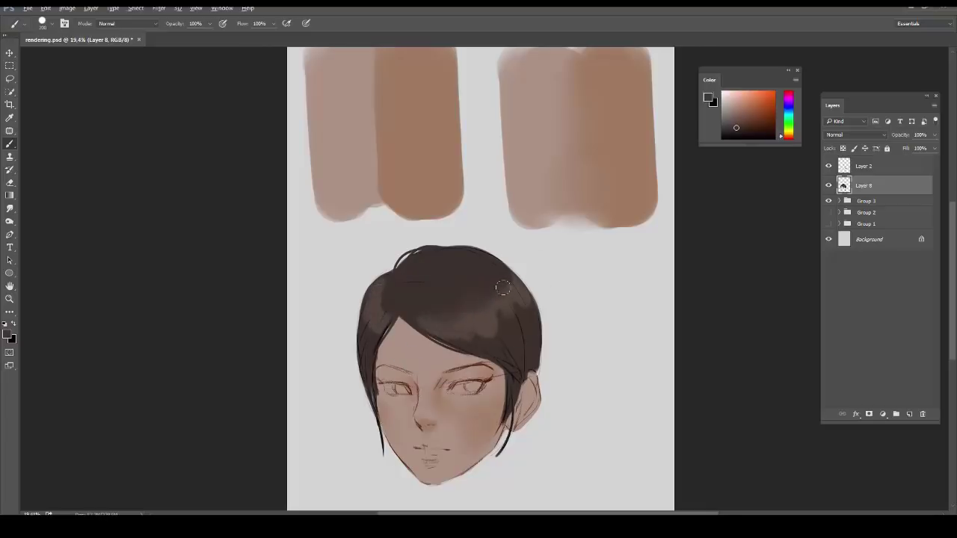
pyautogui.keyDown('alt'); pyautogui.click(513, 303); pyautogui.keyUp('alt')
pyautogui.moveTo(494, 326)
pyautogui.mouseDown()
pyautogui.moveTo(507, 312)
pyautogui.moveTo(514, 340)
pyautogui.moveTo(464, 342)
pyautogui.mouseUp()
pyautogui.keyDown('alt'); pyautogui.click(495, 315); pyautogui.keyUp('alt')
# Blend the left-hand hair highlight into the dark base using a smaller brush and sampled intermediate tones
pyautogui.keyDown('alt'); pyautogui.click(373, 324); pyautogui.keyUp('alt')
pyautogui.press('[')
pyautogui.press('[')
pyautogui.press('[')
pyautogui.moveTo(375, 320)
pyautogui.mouseDown()
pyautogui.moveTo(382, 330)
pyautogui.moveTo(367, 320)
pyautogui.moveTo(368, 328)
pyautogui.moveTo(384, 312)
pyautogui.moveTo(391, 280)
pyautogui.moveTo(369, 306)
pyautogui.moveTo(367, 347)
pyautogui.mouseUp()
pyautogui.keyDown('alt'); pyautogui.click(367, 321); pyautogui.keyUp('alt')
pyautogui.keyDown('alt'); pyautogui.click(368, 331); pyautogui.keyUp('alt')
pyautogui.keyDown('alt'); pyautogui.click(370, 331); pyautogui.keyUp('alt')
pyautogui.keyDown('alt'); pyautogui.click(436, 326); pyautogui.keyUp('alt')
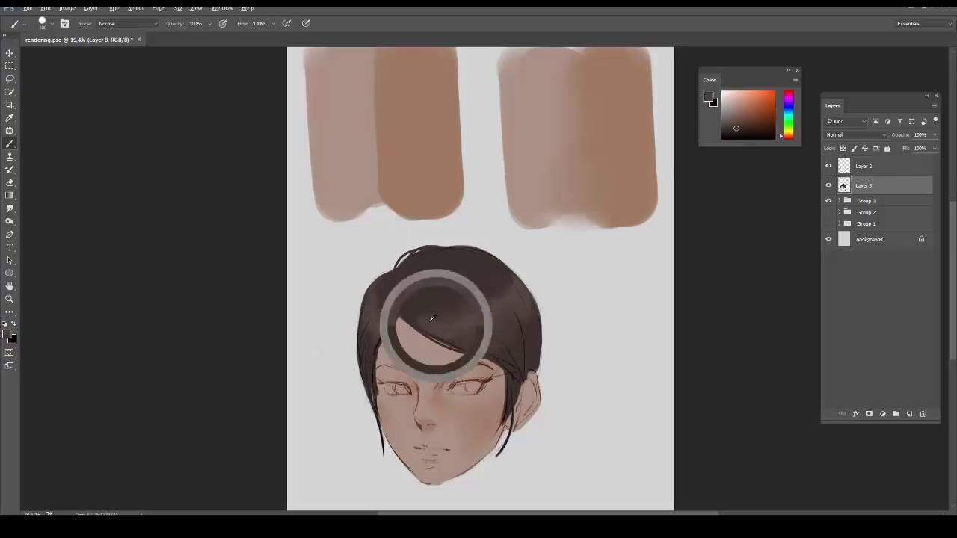
# Paint near-black shadows on the hair above the ear and along the parting up to the crown
pyautogui.keyDown('alt'); pyautogui.click(439, 288); pyautogui.keyUp('alt')
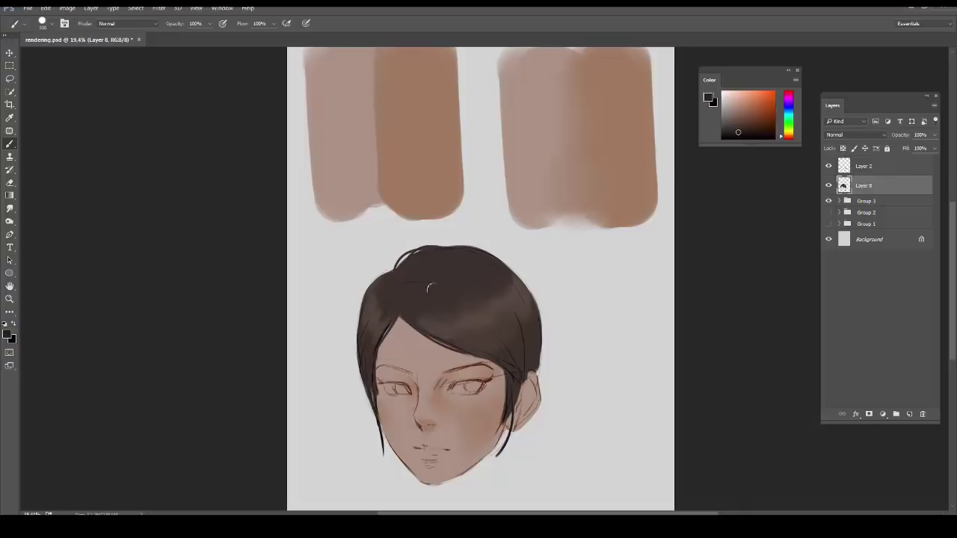
pyautogui.moveTo(490, 349)
pyautogui.mouseDown()
pyautogui.moveTo(513, 360)
pyautogui.moveTo(539, 359)
pyautogui.mouseUp()
pyautogui.moveTo(408, 306)
pyautogui.mouseDown()
pyautogui.moveTo(408, 277)
pyautogui.moveTo(407, 310)
pyautogui.moveTo(416, 258)
pyautogui.moveTo(412, 296)
pyautogui.moveTo(432, 254)
pyautogui.mouseUp()
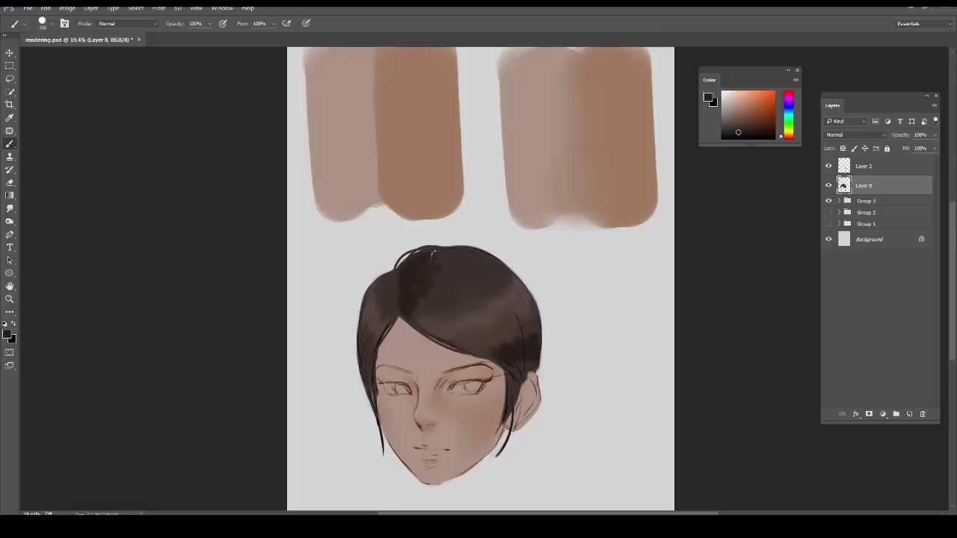
# Switch to a soft round brush and blend the parting shadow into the top hair with sampled tones
pyautogui.rightClick(459, 189)
pyautogui.doubleClick(498, 156)
pyautogui.keyDown('alt'); pyautogui.click(446, 268); pyautogui.keyUp('alt')
pyautogui.moveTo(412, 317); pyautogui.dragTo(406, 308)
pyautogui.keyDown('alt'); pyautogui.click(416, 301); pyautogui.keyUp('alt')
pyautogui.keyDown('alt'); pyautogui.click(434, 266); pyautogui.keyUp('alt')
pyautogui.moveTo(433, 267); pyautogui.dragTo(447, 260)
pyautogui.keyDown('alt'); pyautogui.click(420, 285); pyautogui.keyUp('alt')
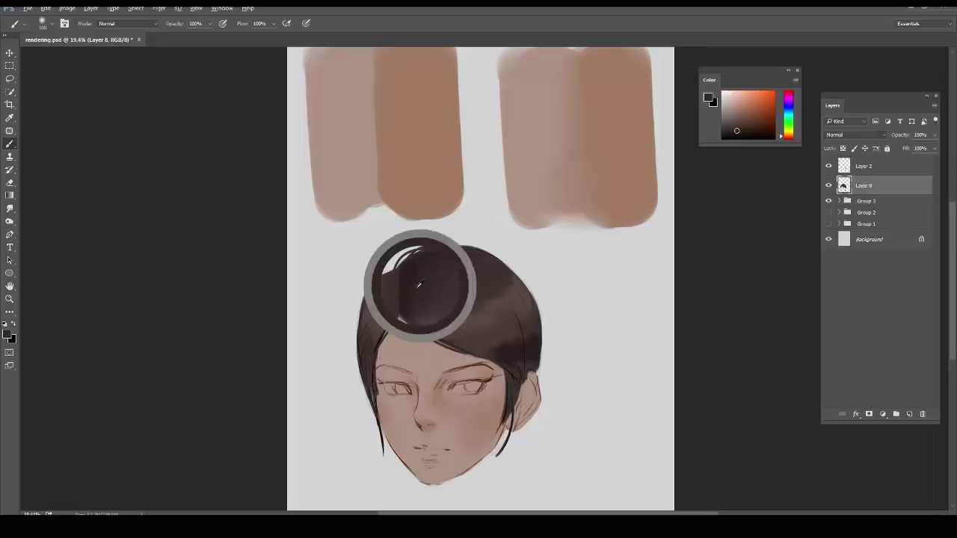
# Soften the shadow above the ear and even out the dark tones beside the parting with sampled colours
pyautogui.keyDown('alt'); pyautogui.click(510, 321); pyautogui.keyUp('alt')
pyautogui.keyDown('alt'); pyautogui.click(513, 344); pyautogui.keyUp('alt')
pyautogui.moveTo(514, 325)
pyautogui.mouseDown()
pyautogui.moveTo(539, 344)
pyautogui.moveTo(515, 351)
pyautogui.mouseUp()
pyautogui.keyDown('alt'); pyautogui.click(419, 268); pyautogui.keyUp('alt')
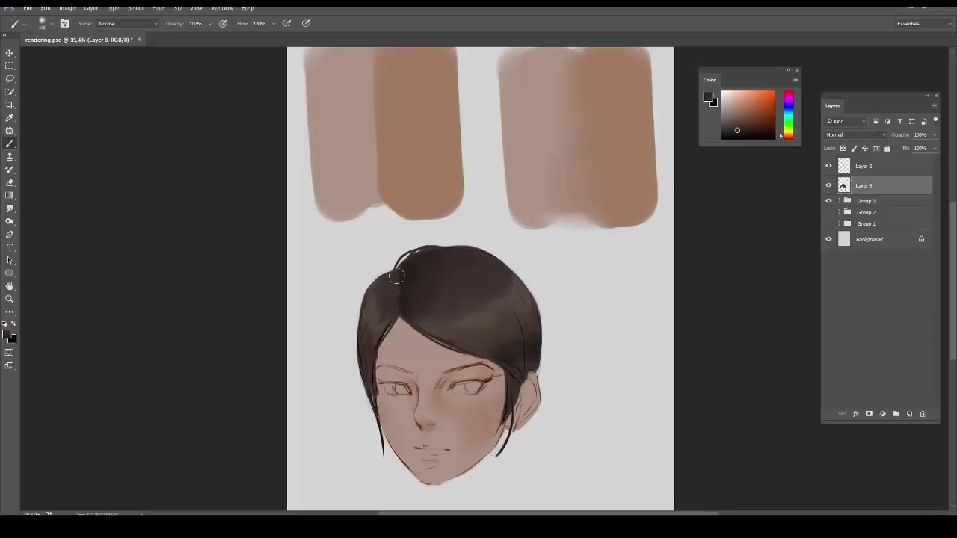
pyautogui.keyDown('alt'); pyautogui.click(409, 309); pyautogui.keyUp('alt')
pyautogui.keyDown('alt'); pyautogui.click(409, 286); pyautogui.keyUp('alt')
# Switch back to a hard round brush and refine the parting and left-hand hair section with sampled light and dark tones
pyautogui.rightClick(454, 57)
pyautogui.doubleClick(466, 147)
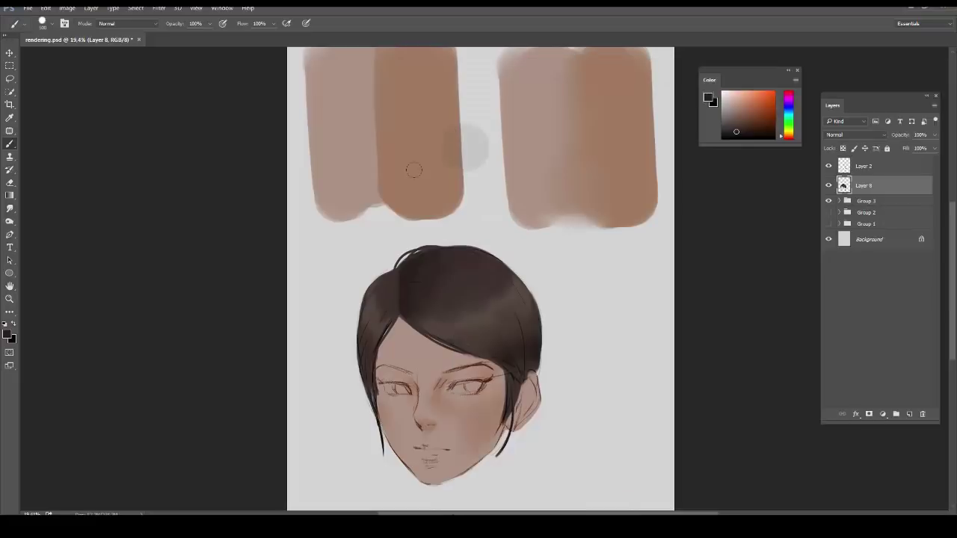
pyautogui.keyDown('alt'); pyautogui.click(410, 298); pyautogui.keyUp('alt')
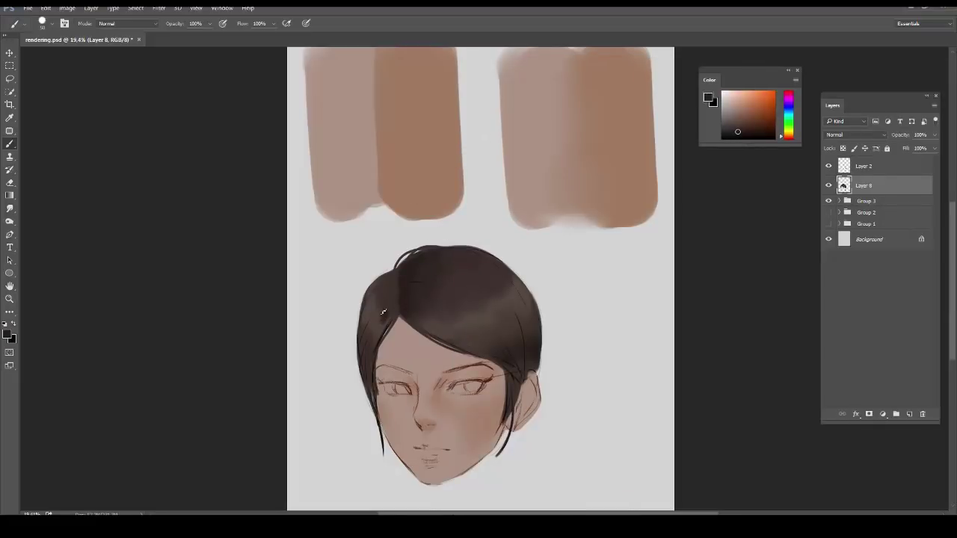
pyautogui.keyDown('alt'); pyautogui.click(381, 317); pyautogui.keyUp('alt')
pyautogui.keyDown('alt'); pyautogui.click(421, 288); pyautogui.keyUp('alt')
pyautogui.keyDown('alt'); pyautogui.click(393, 284); pyautogui.keyUp('alt')
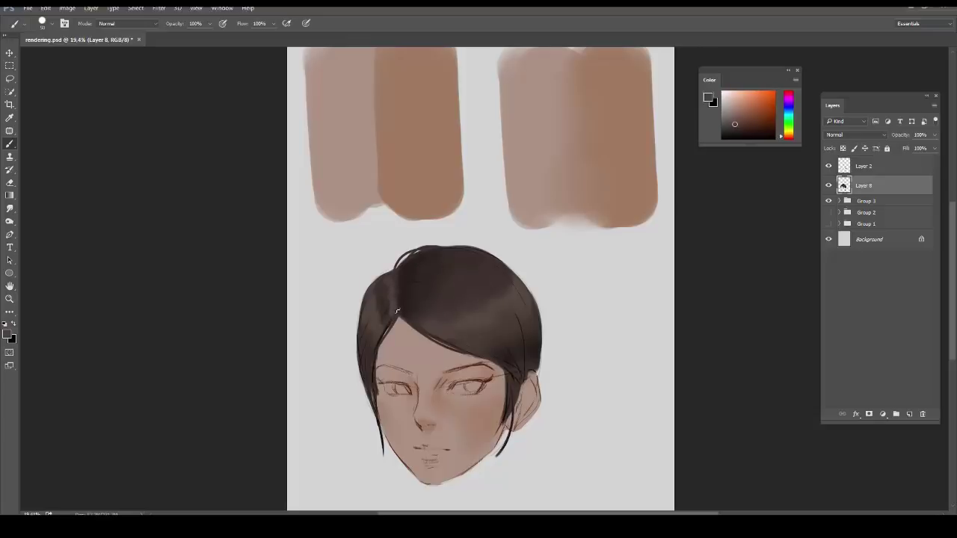
# Paint fine light brown highlight strands across the fringe and the left-hand hair section with a small brush
pyautogui.keyDown('alt'); pyautogui.click(446, 304); pyautogui.keyUp('alt')
pyautogui.moveTo(388, 322); pyautogui.dragTo(374, 344)
pyautogui.moveTo(428, 325)
pyautogui.mouseDown()
pyautogui.moveTo(466, 337)
pyautogui.moveTo(463, 328)
pyautogui.moveTo(477, 335)
pyautogui.moveTo(497, 320)
pyautogui.moveTo(526, 322)
pyautogui.mouseUp()
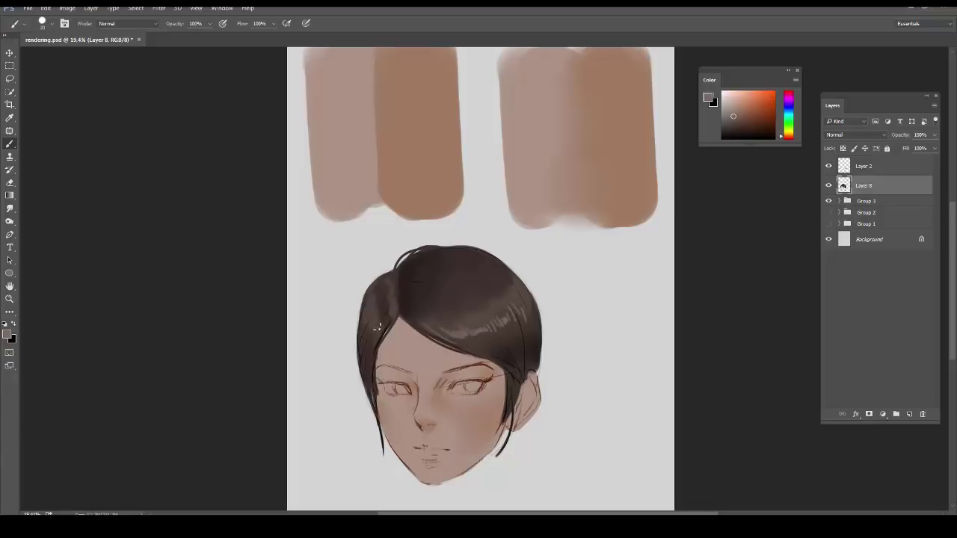
pyautogui.moveTo(380, 327); pyautogui.dragTo(372, 316)
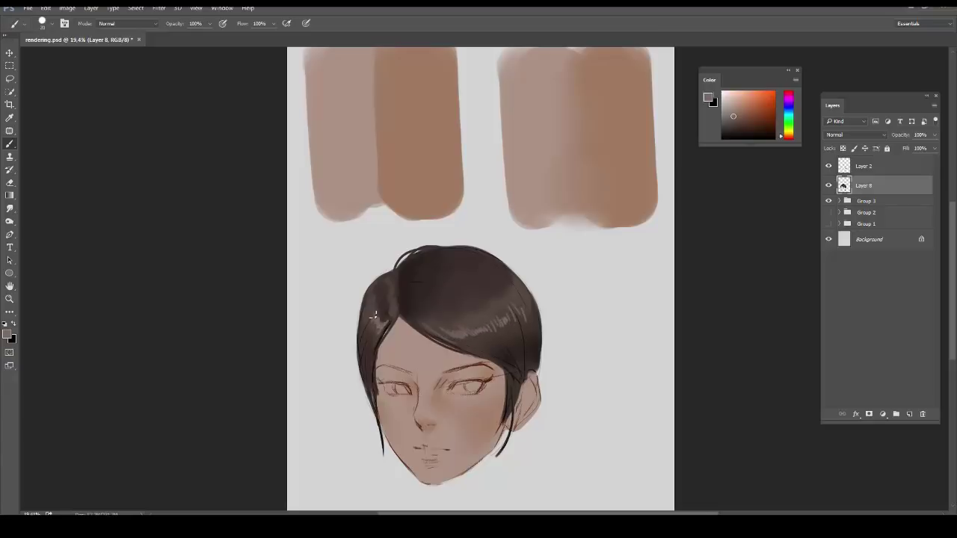
# Smudge the highlight strands on the fringe and the left-hand section along the direction of the hair
pyautogui.click(12, 211)
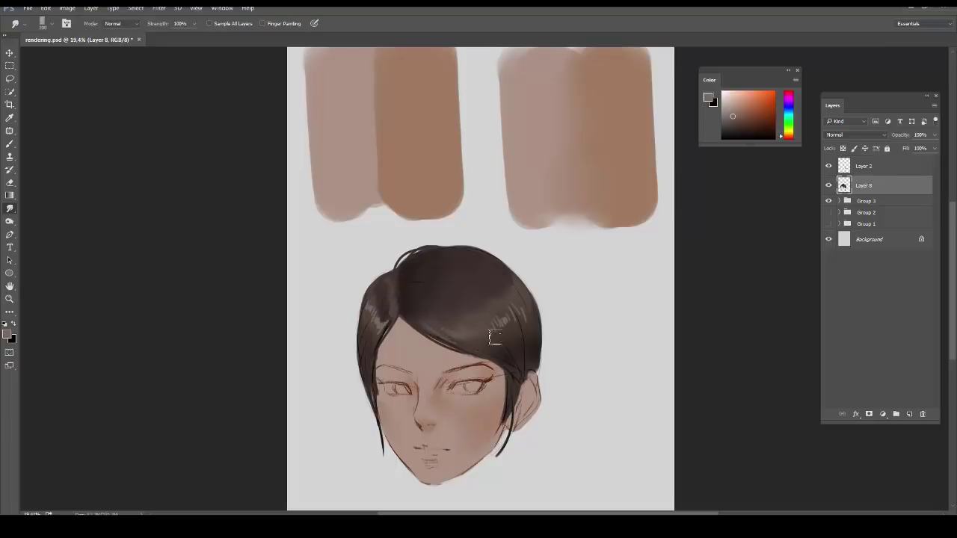
pyautogui.moveTo(494, 338)
pyautogui.mouseDown()
pyautogui.moveTo(508, 306)
pyautogui.moveTo(527, 302)
pyautogui.mouseUp()
pyautogui.moveTo(383, 335); pyautogui.dragTo(371, 316)
# Dab a sampled brown beside the parting, then smudge it upward and smudge the right-hand outer hair
pyautogui.press('b')
pyautogui.keyDown('alt'); pyautogui.click(404, 307); pyautogui.keyUp('alt')
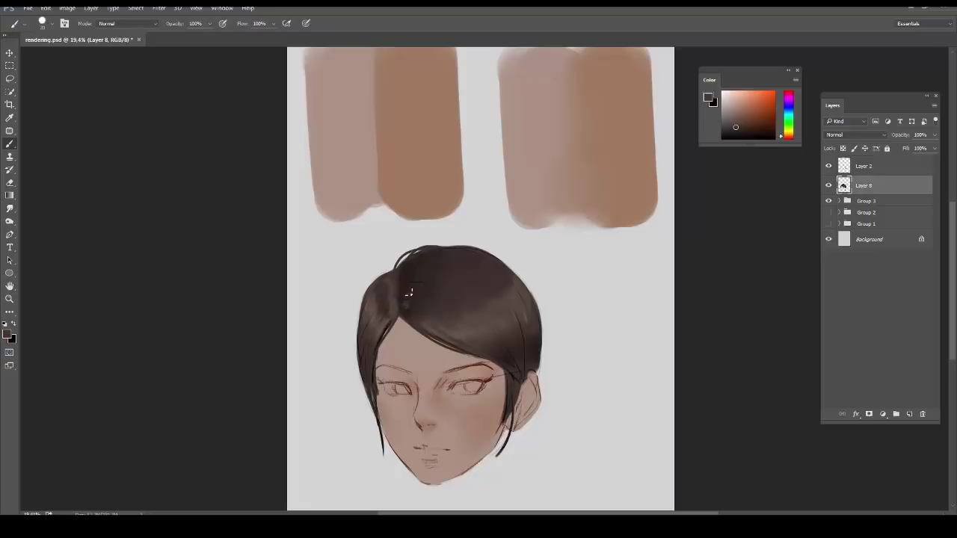
pyautogui.click(11, 210)
pyautogui.moveTo(407, 313)
pyautogui.mouseDown()
pyautogui.moveTo(417, 263)
pyautogui.moveTo(423, 276)
pyautogui.mouseUp()
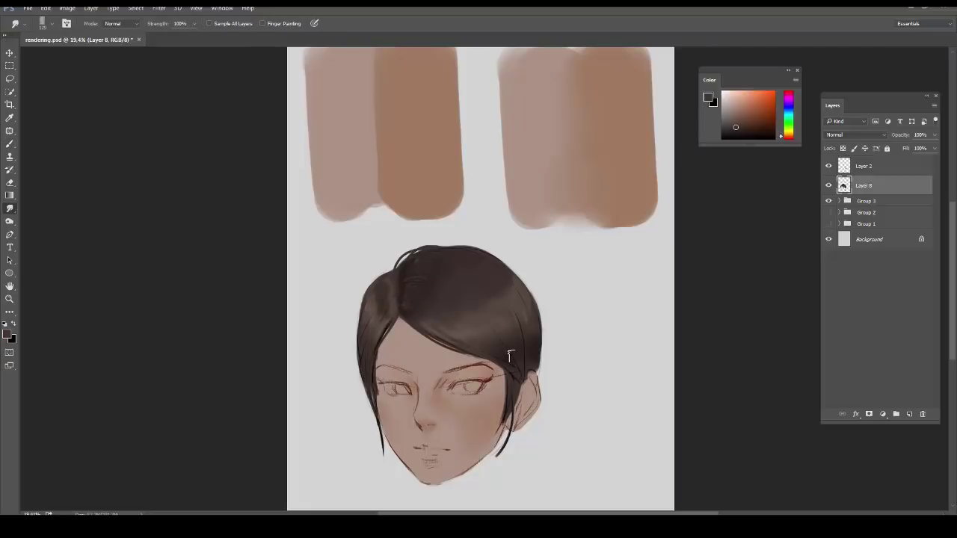
pyautogui.moveTo(538, 305)
pyautogui.mouseDown()
pyautogui.moveTo(522, 288)
pyautogui.moveTo(530, 306)
pyautogui.mouseUp()
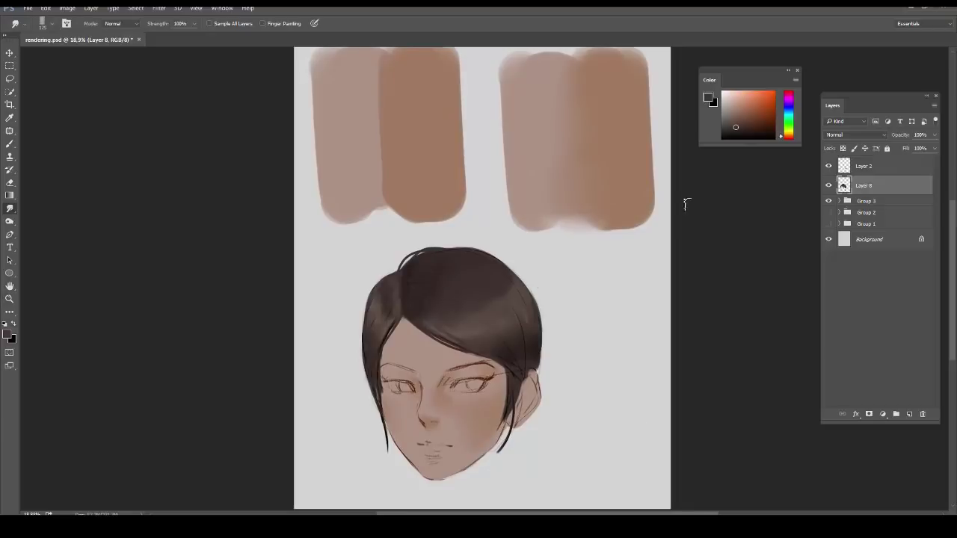
pyautogui.moveTo(658, 191); pyautogui.dragTo(669, 206)
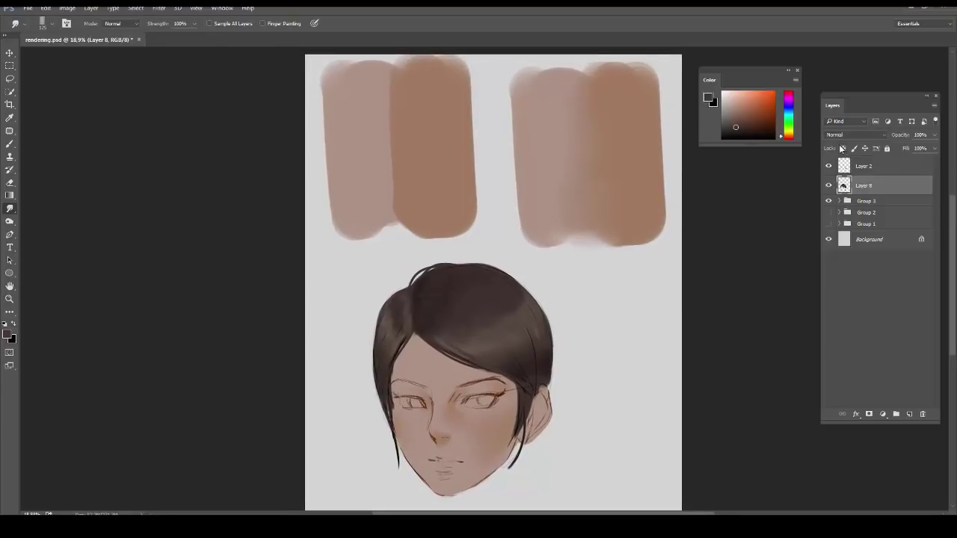
pyautogui.moveTo(689, 252); pyautogui.dragTo(681, 249)
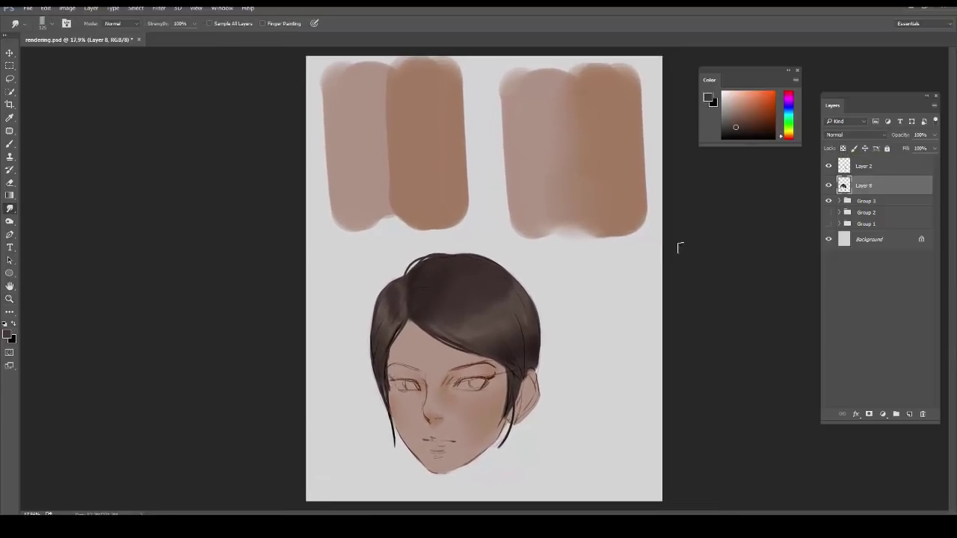